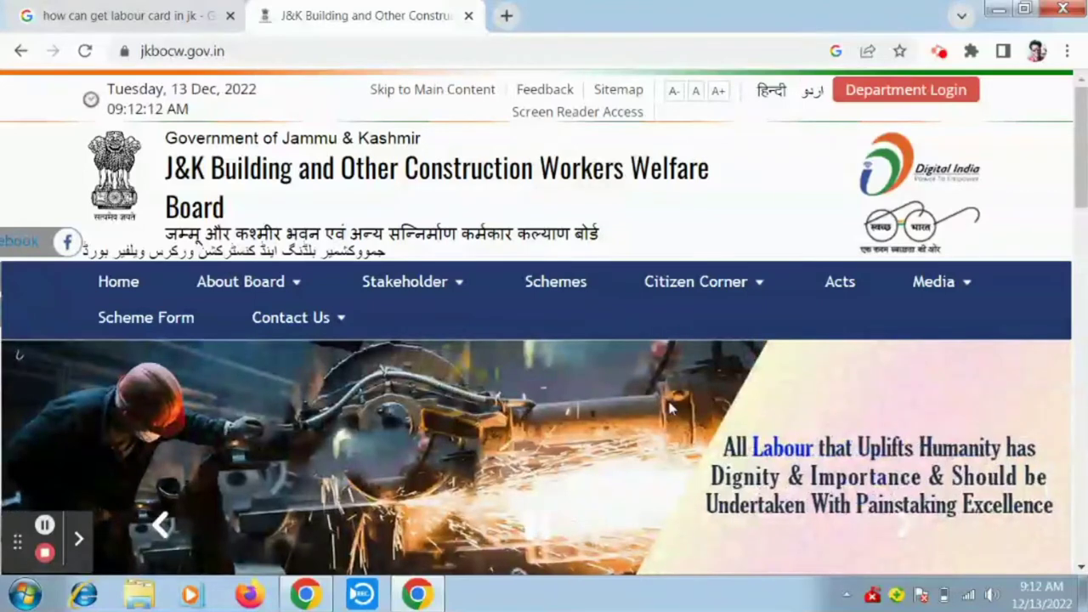
Step: Review the eligibility criteria and required documents in the Google search results for the J&K labour card
left_click(210, 10)
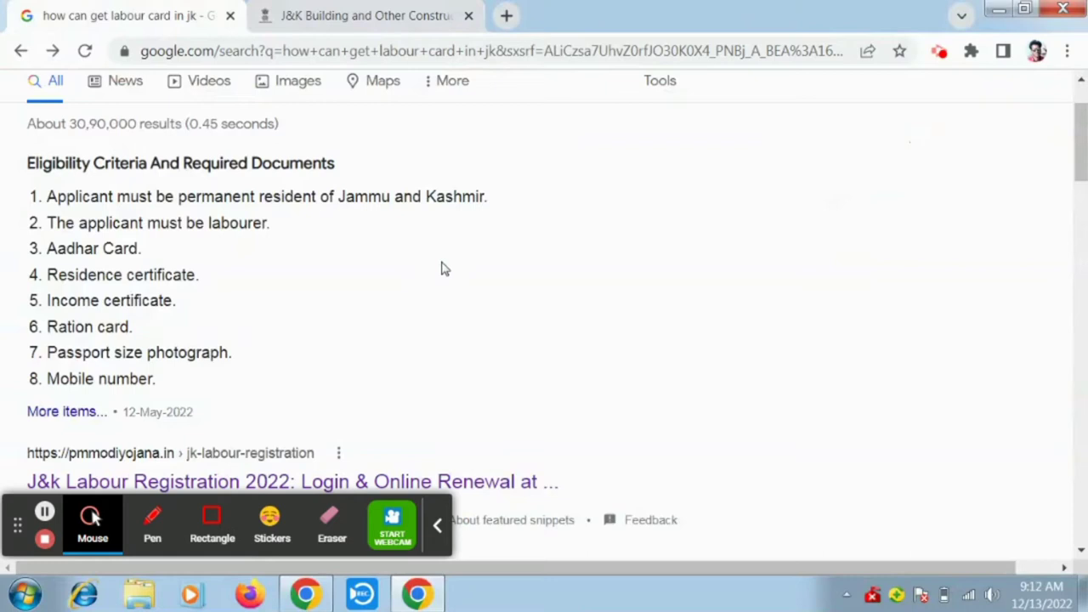
left_click(436, 534)
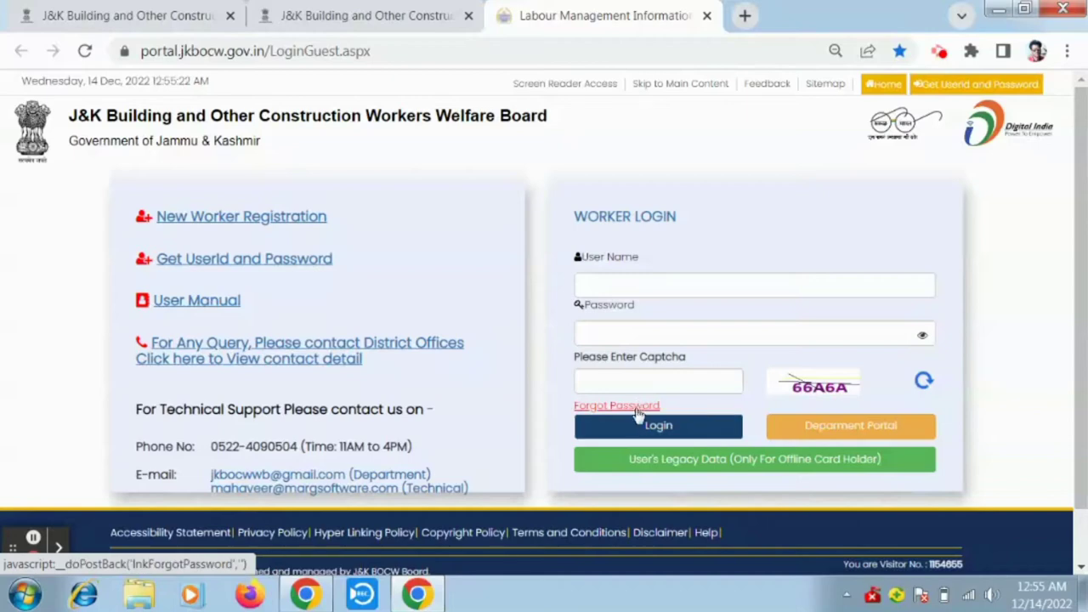
left_click(716, 434)
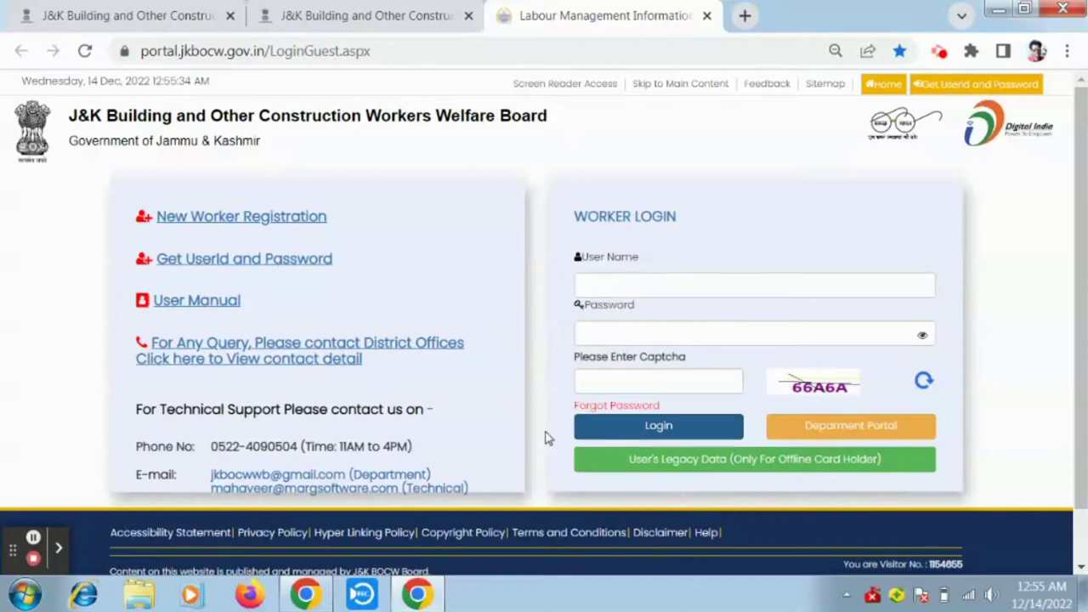
left_click(33, 537)
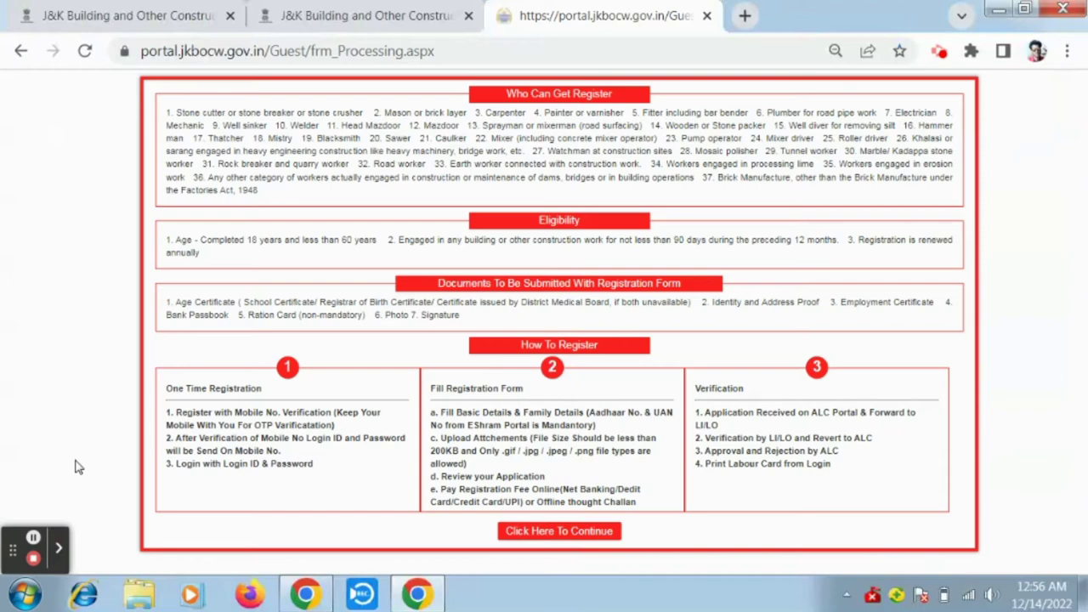
Step: Continue past the registration instructions and open the worker's Registration Form
left_click(565, 536)
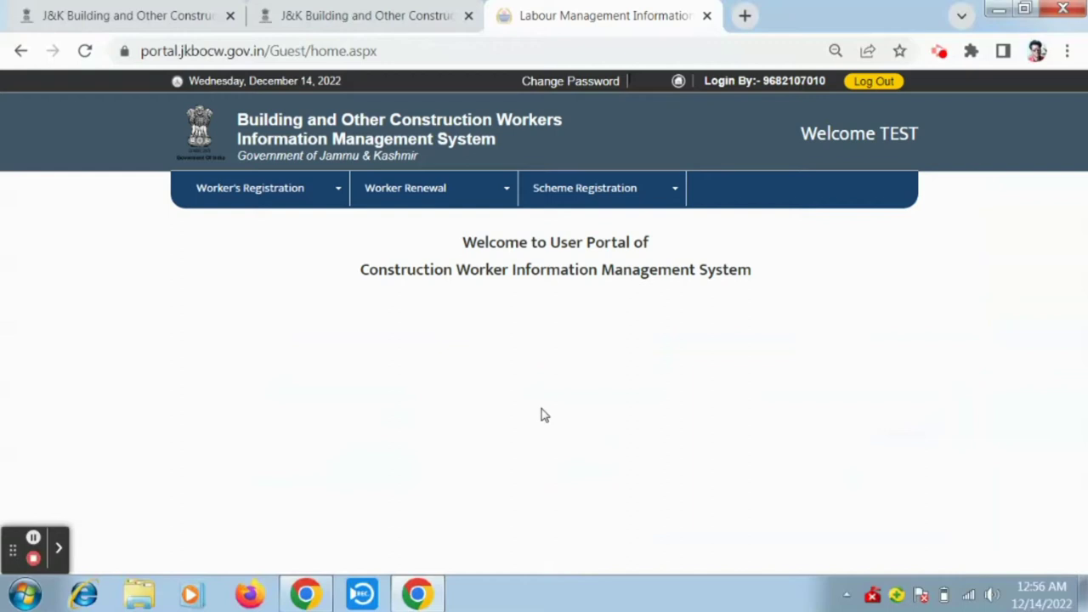
left_click(328, 189)
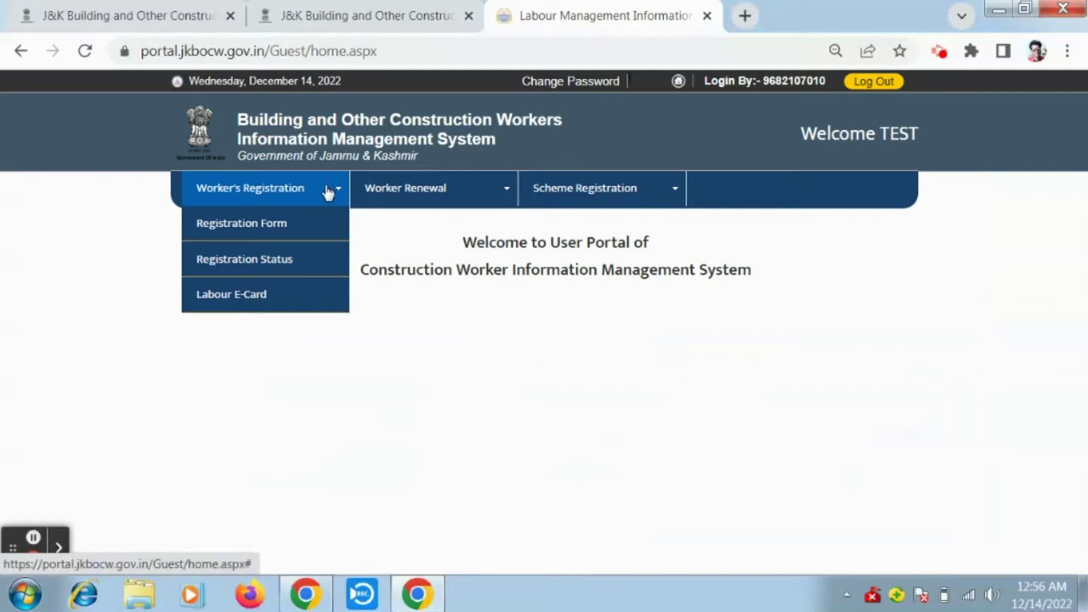
left_click(296, 223)
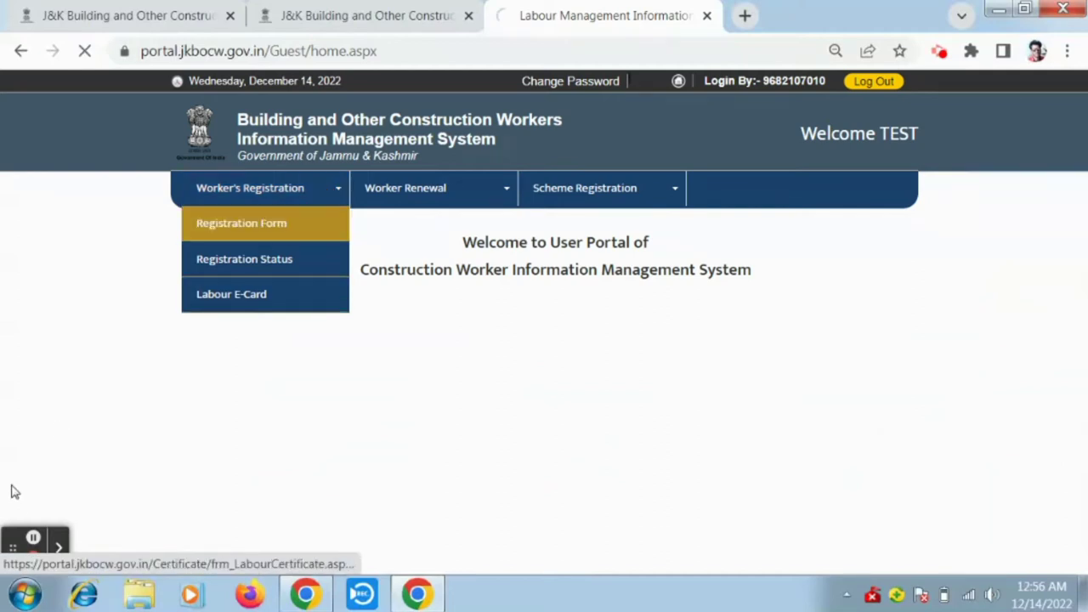
scroll(287, 315, "up", 2)
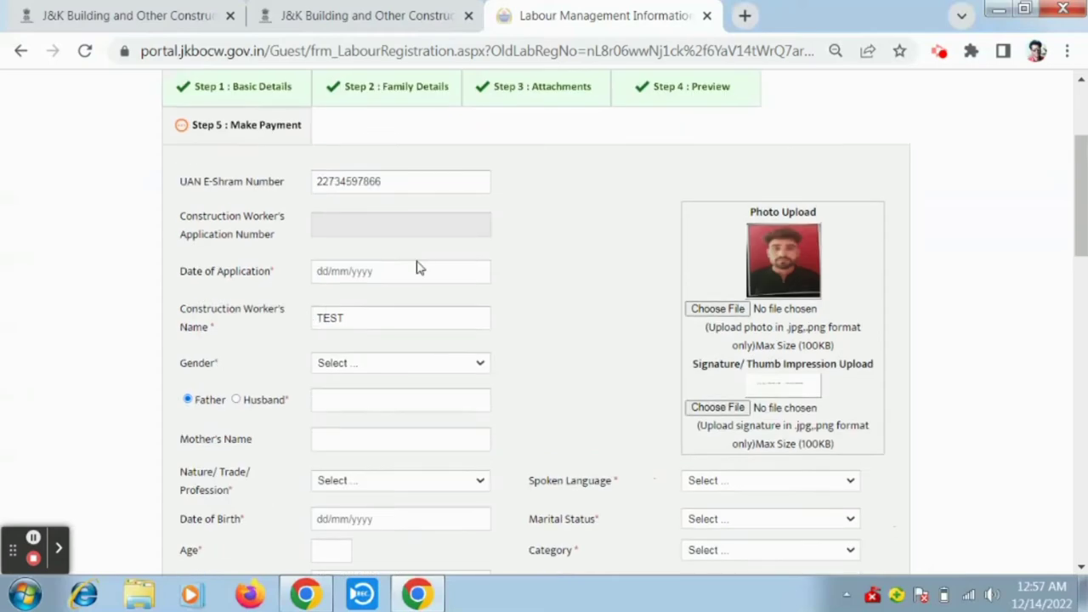
Step: Set the construction worker's gender to Male in the basic details
scroll(400, 222, "down", 2)
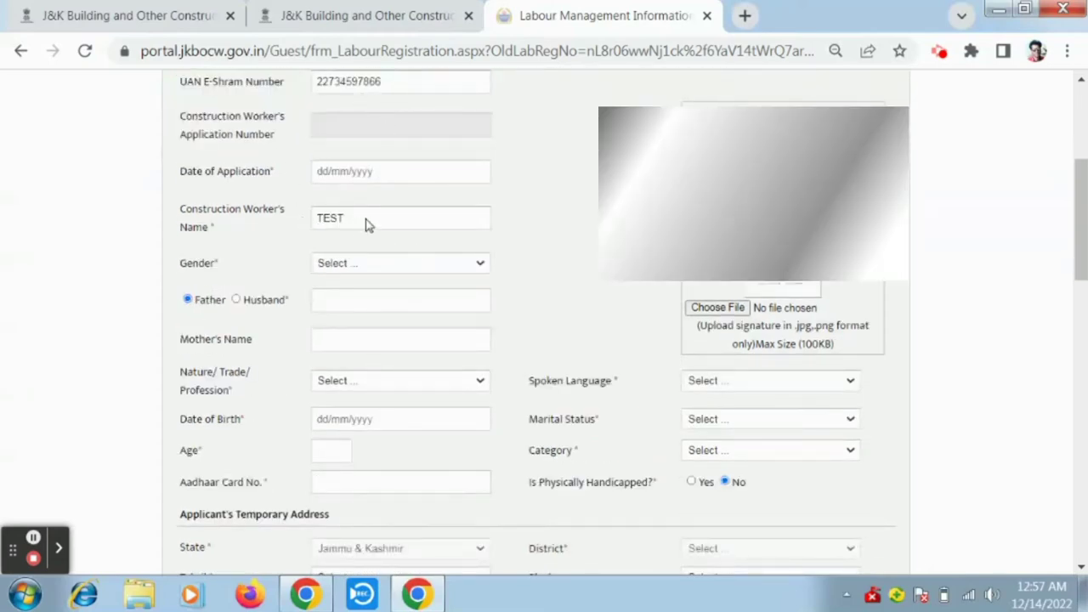
scroll(335, 190, "down", 1)
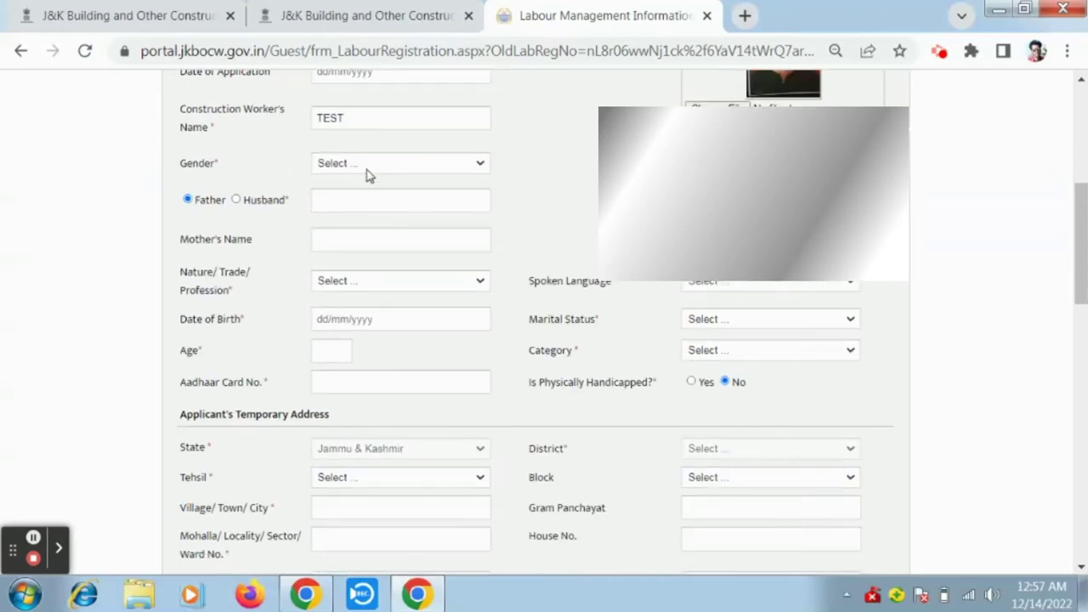
left_click(366, 171)
left_click(358, 194)
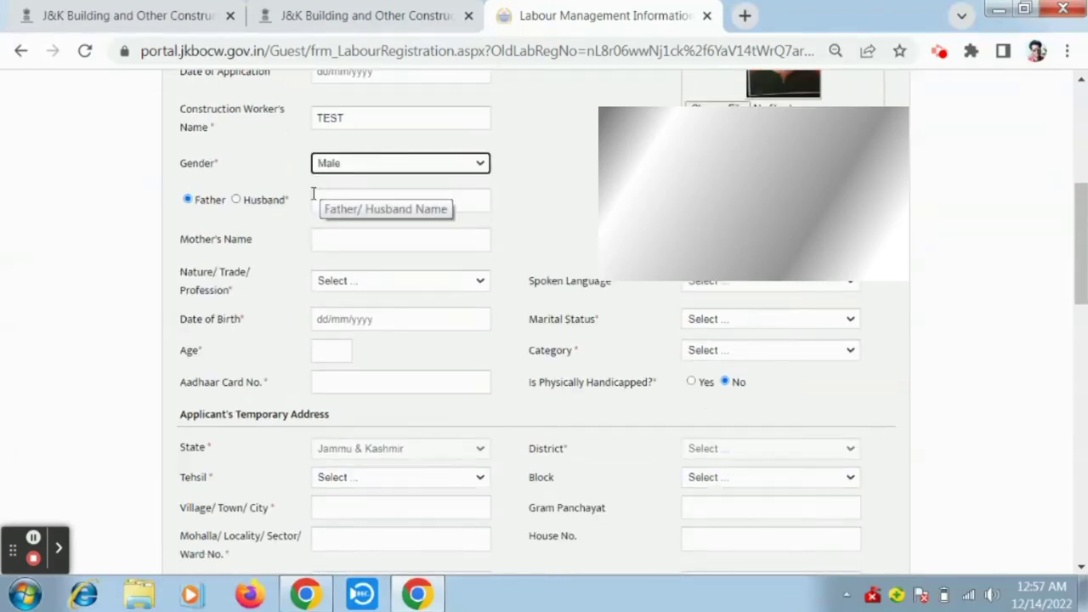
Step: Look through the Nature/Trade/Profession choices and the Date of Birth calendar without selecting anything
scroll(348, 194, "down", 1)
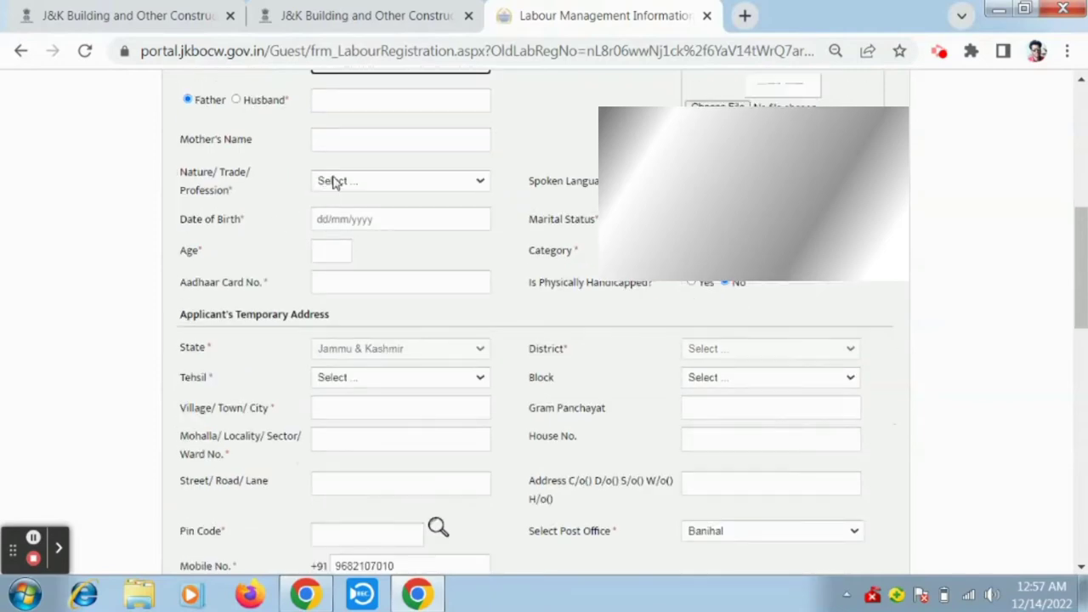
left_click(380, 182)
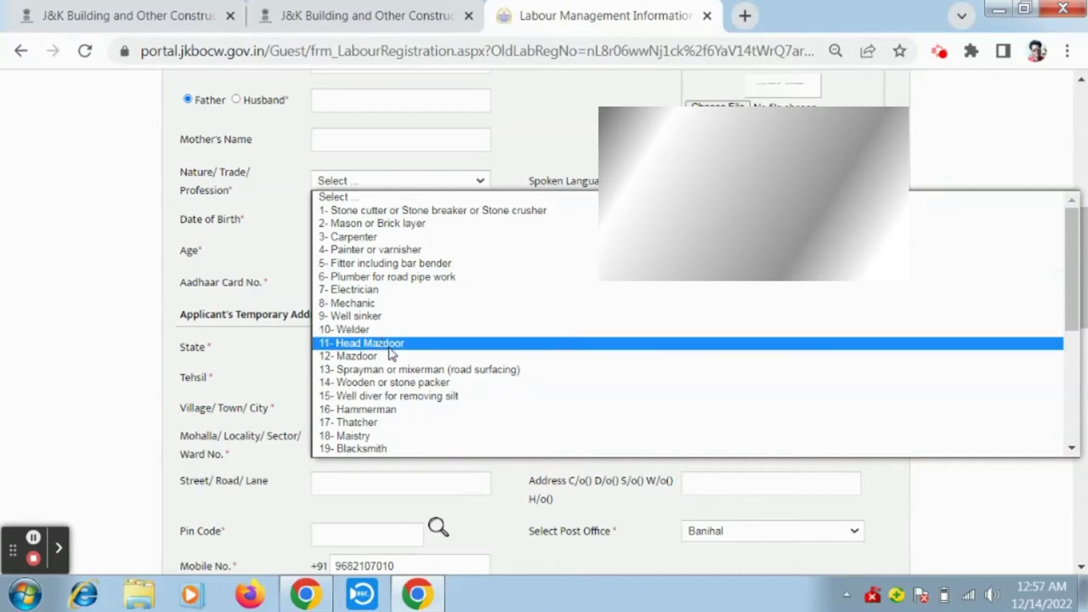
left_click(336, 196)
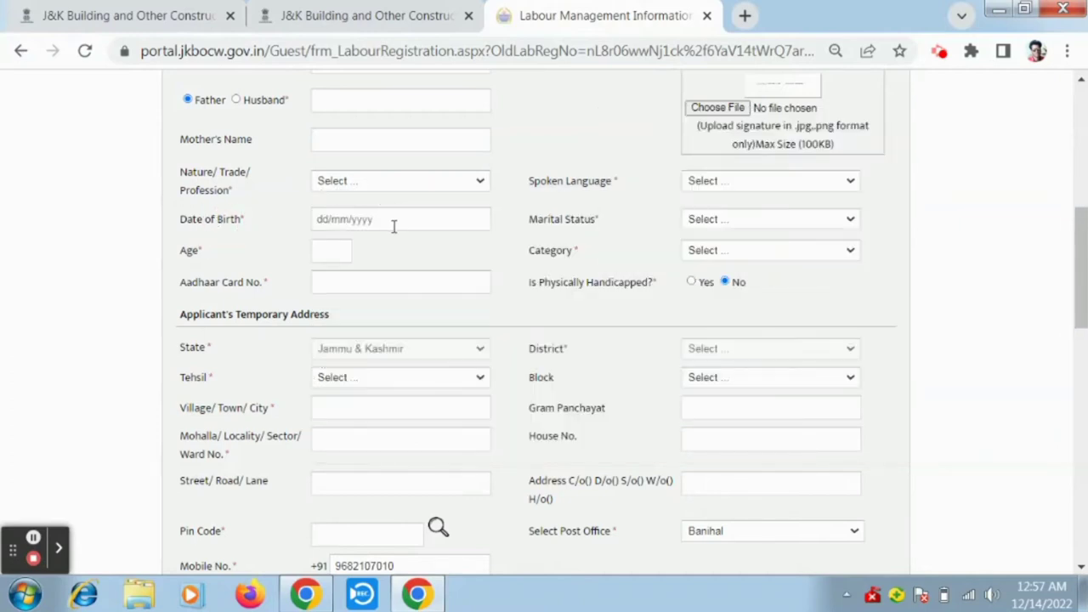
scroll(347, 235, "down", 1)
left_click(379, 119)
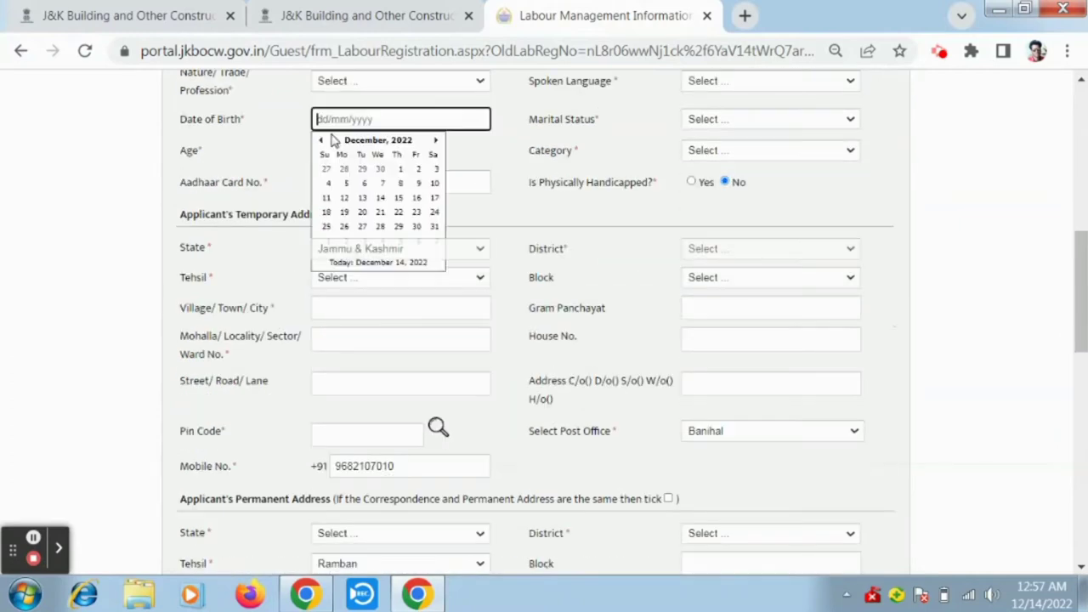
left_click(269, 149)
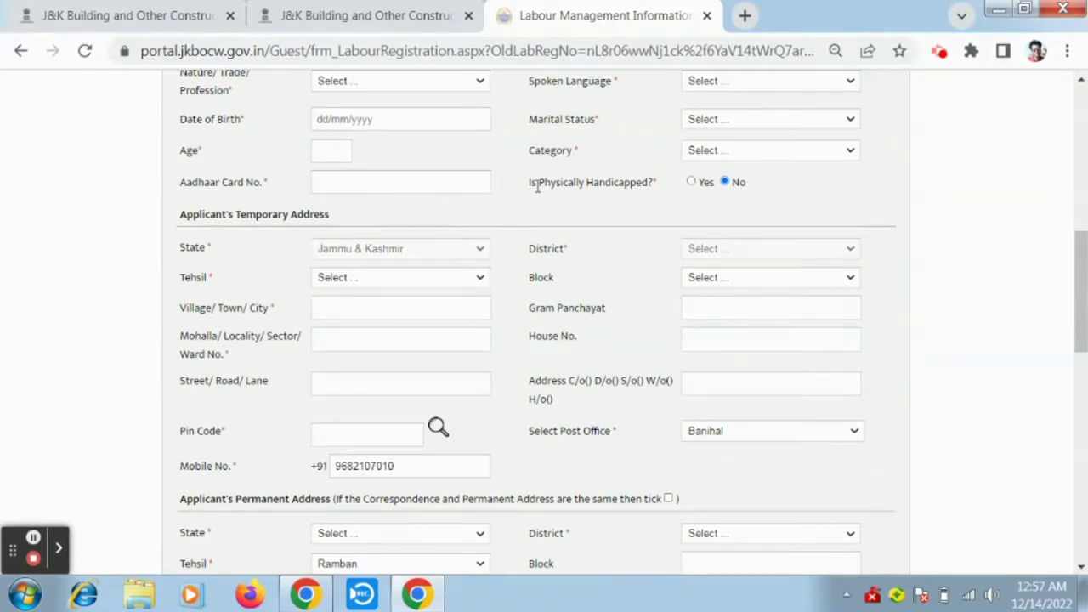
Step: Check the photo and signature upload requirements and the available Spoken Language choices
scroll(672, 207, "up", 3)
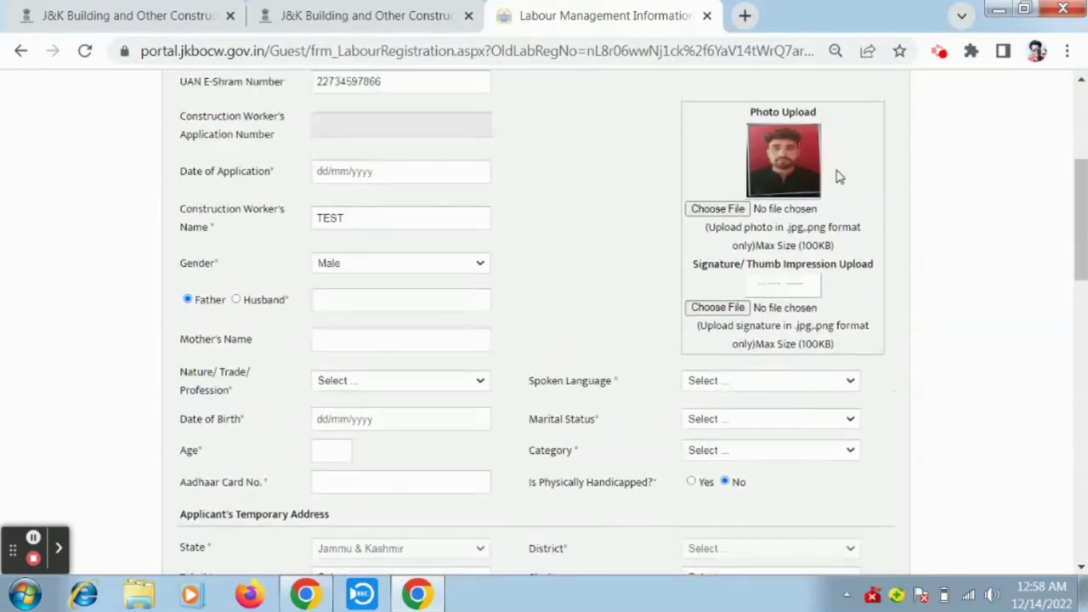
scroll(839, 176, "down", 1)
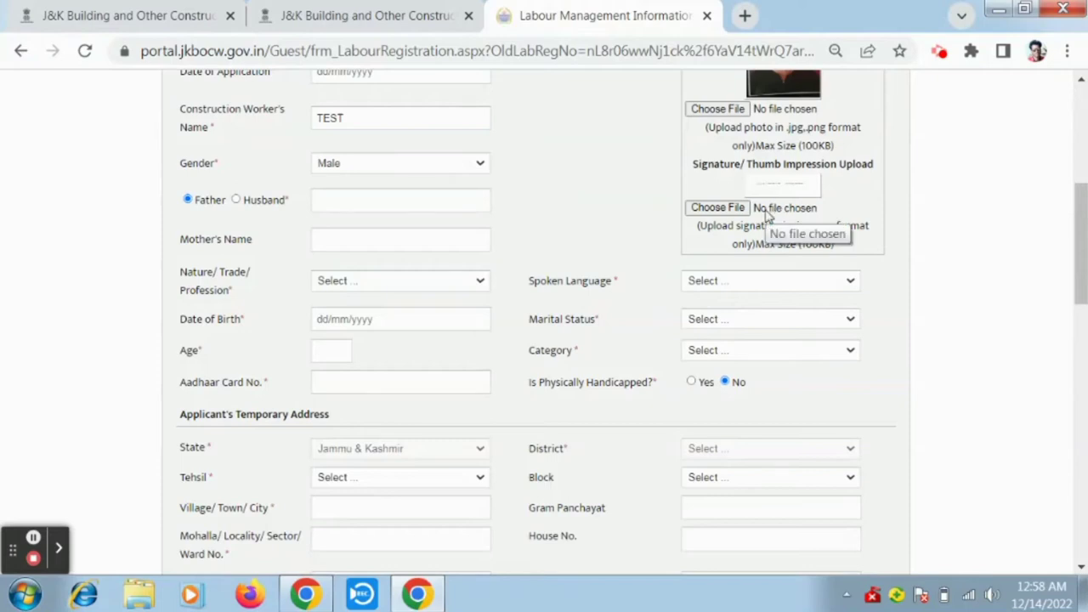
scroll(770, 220, "down", 2)
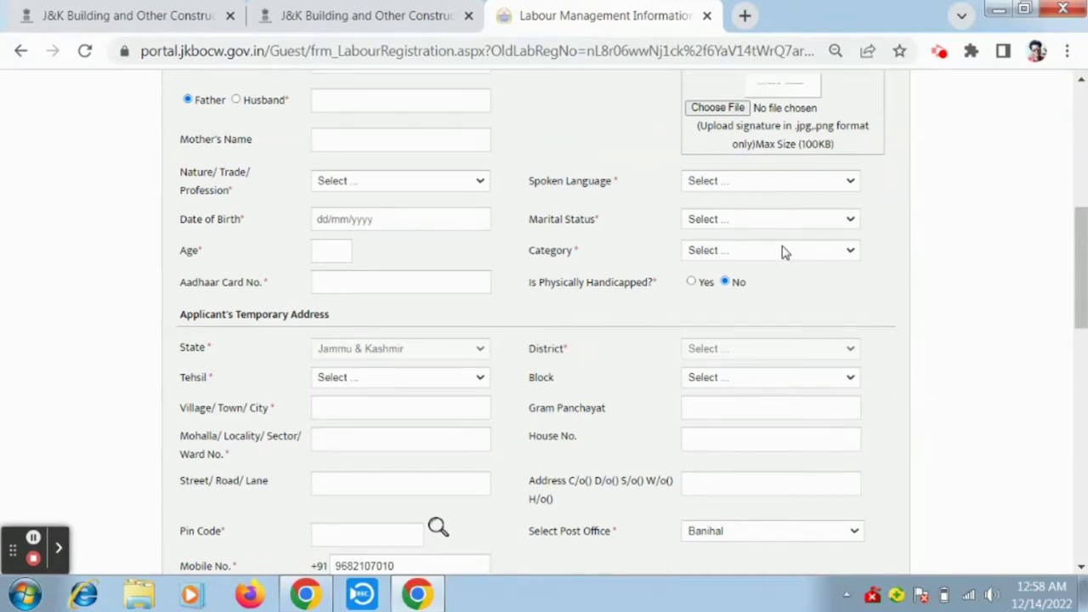
left_click(719, 181)
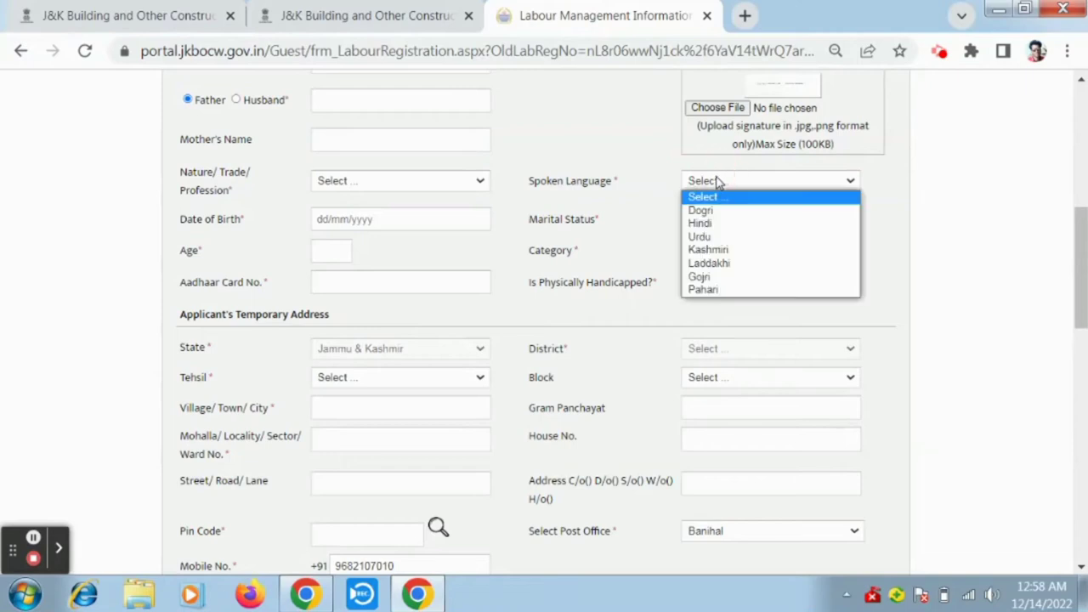
left_click(602, 221)
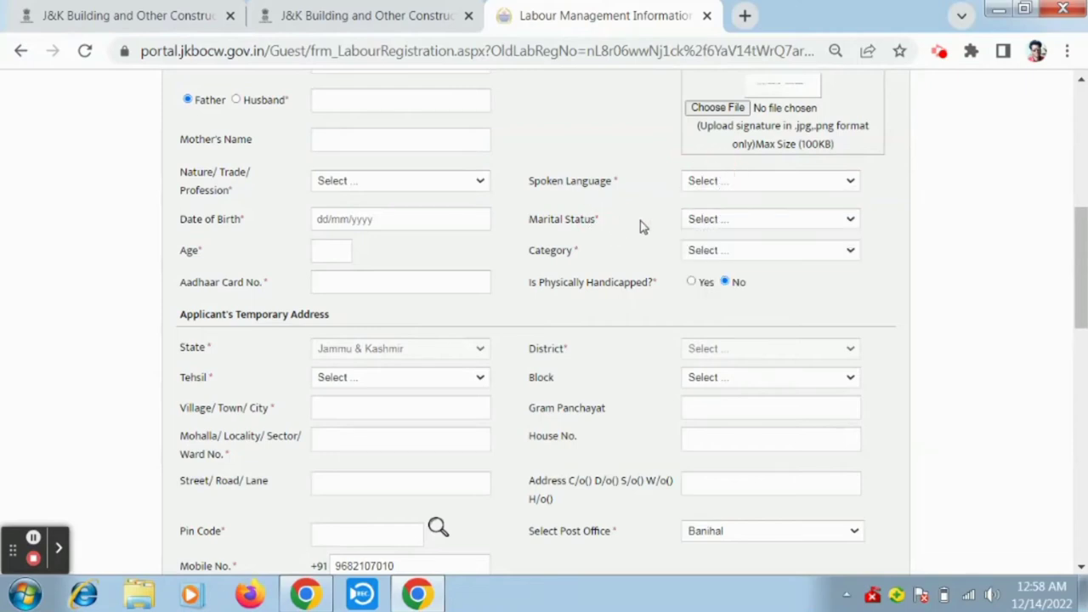
Step: Choose No for physically handicapped and look through the Category options without picking one
scroll(727, 231, "down", 2)
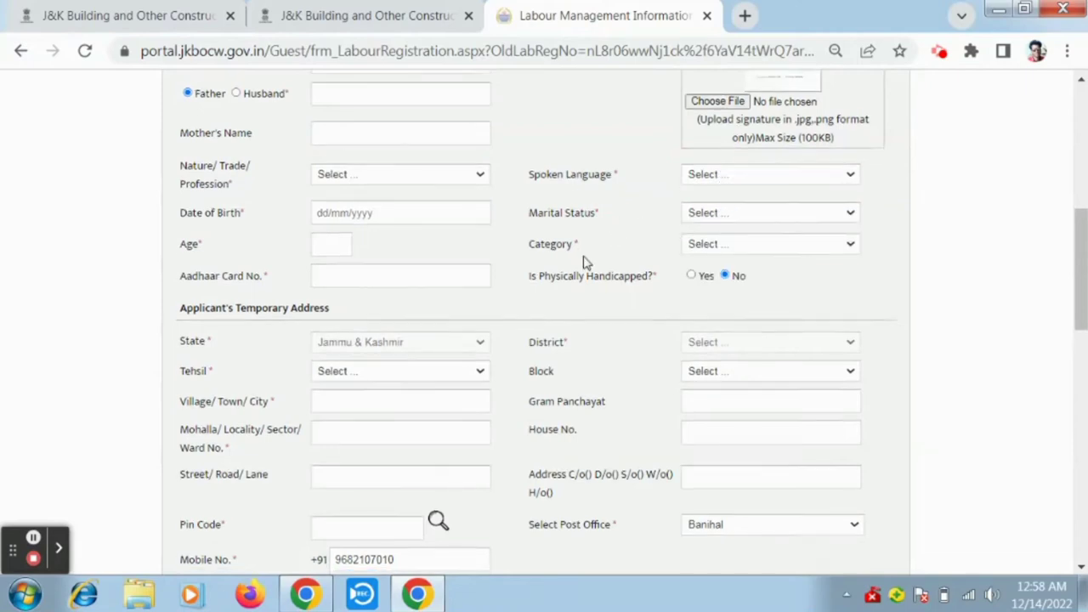
scroll(656, 212, "up", 1)
left_click(725, 181)
left_click(736, 150)
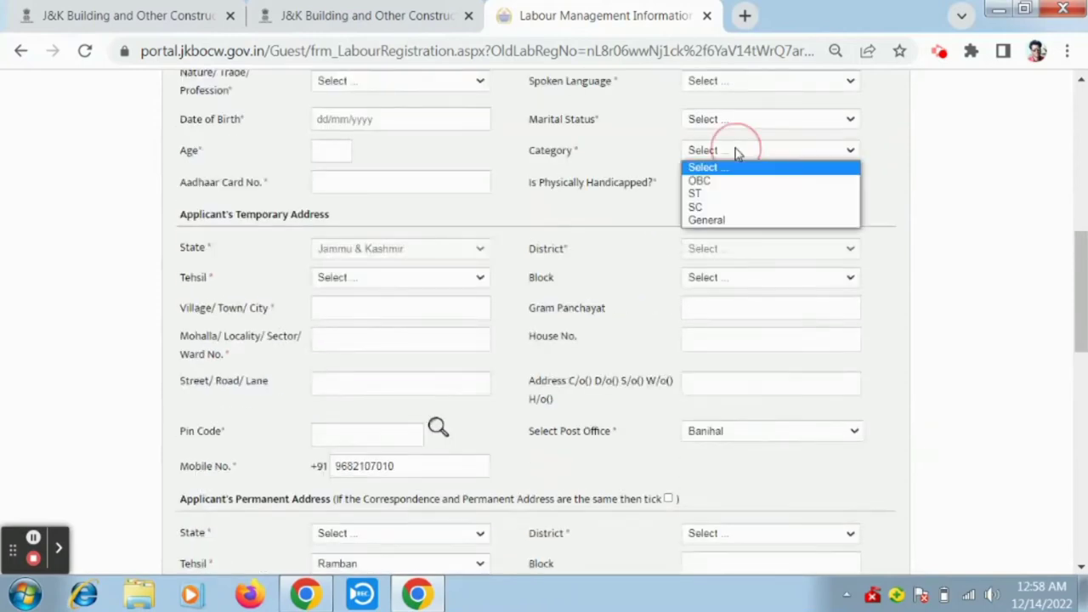
left_click(616, 236)
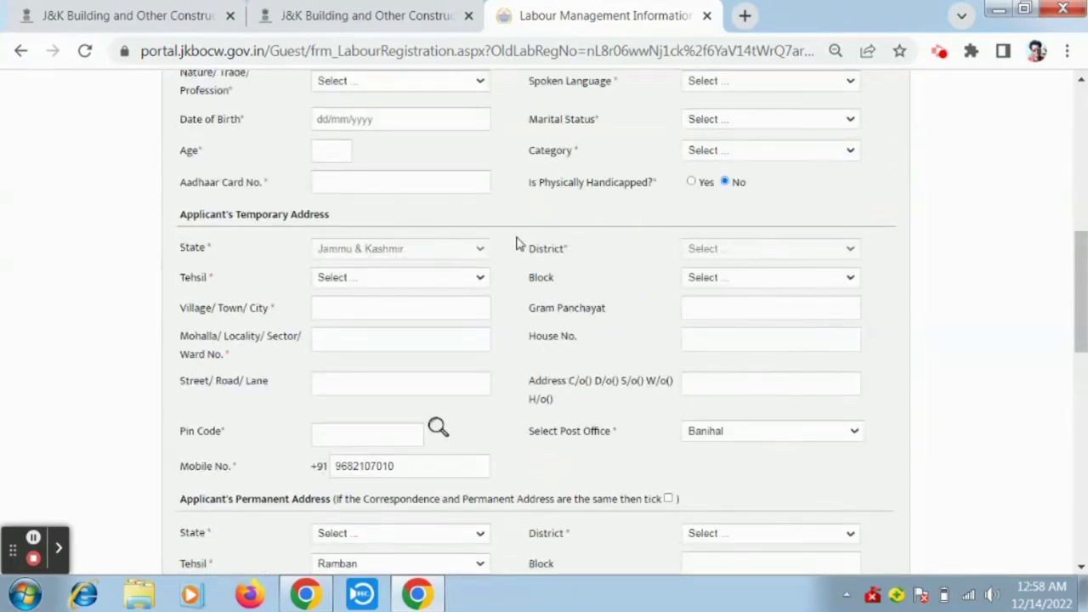
Step: Look through the Tehsil choices for the applicant's temporary address without selecting one
scroll(427, 174, "down", 1)
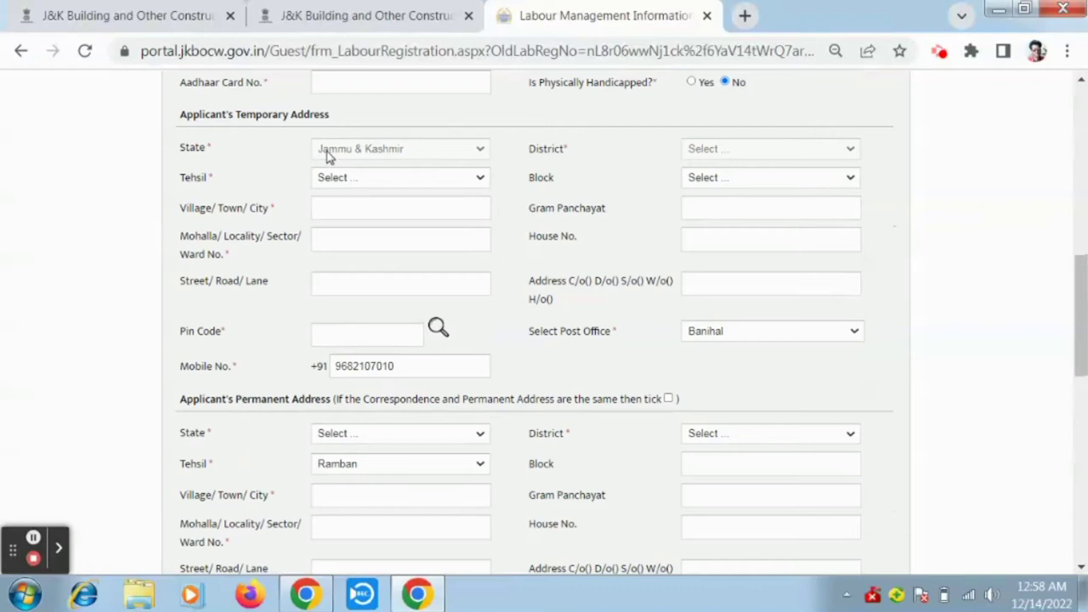
left_click(387, 180)
left_click(242, 265)
Step: Mark the applicant's permanent address as the same as the correspondence address
scroll(350, 276, "down", 1)
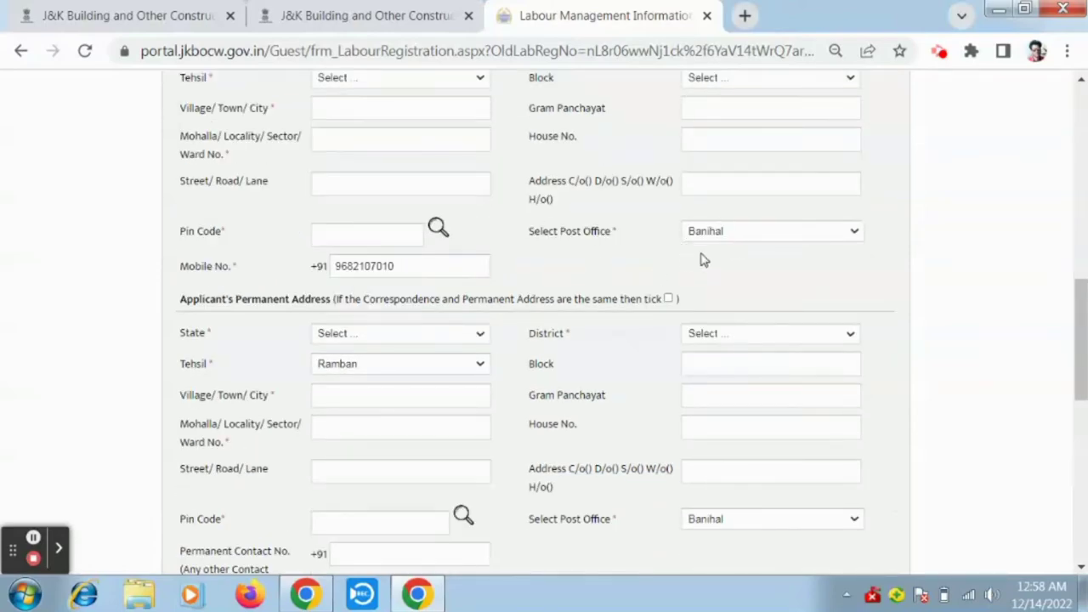
scroll(578, 259, "down", 2)
scroll(382, 217, "up", 1)
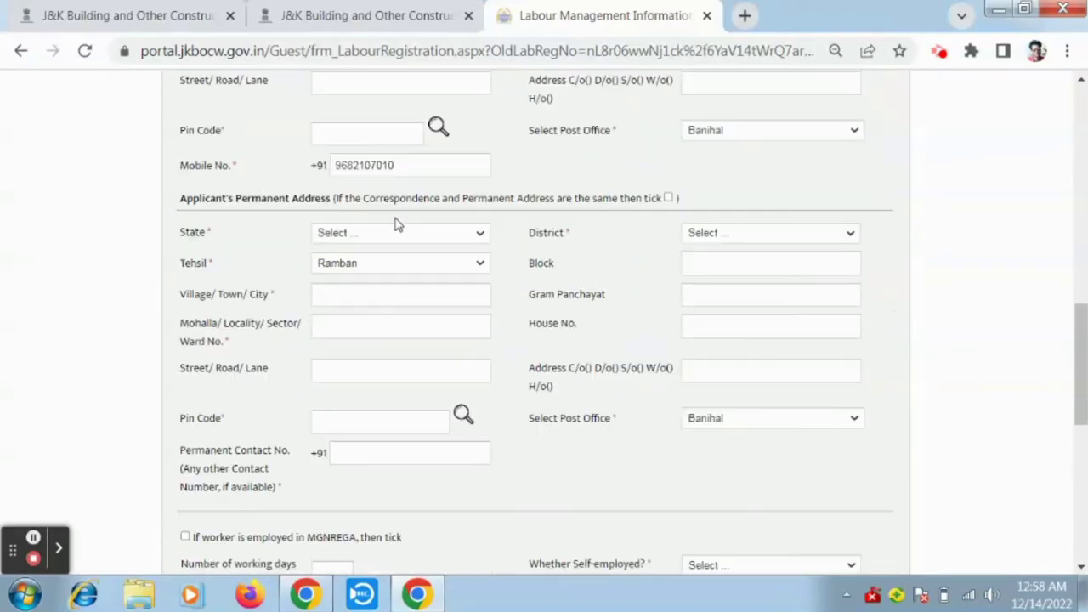
scroll(527, 255, "up", 1)
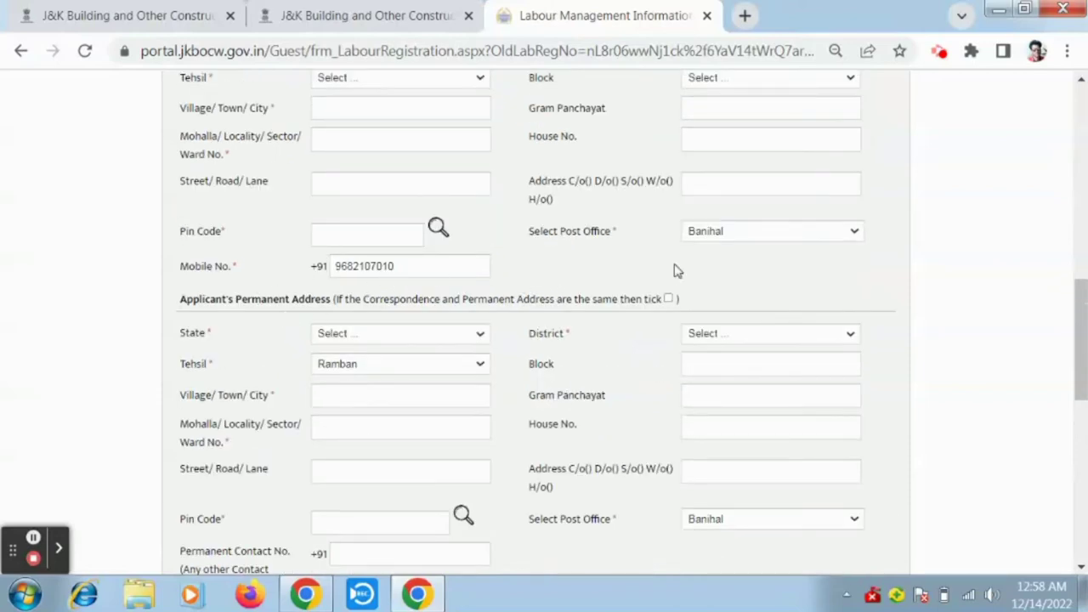
left_click(670, 300)
Step: Review the employment details section and list the choices for whether the worker is self-employed
scroll(502, 294, "down", 1)
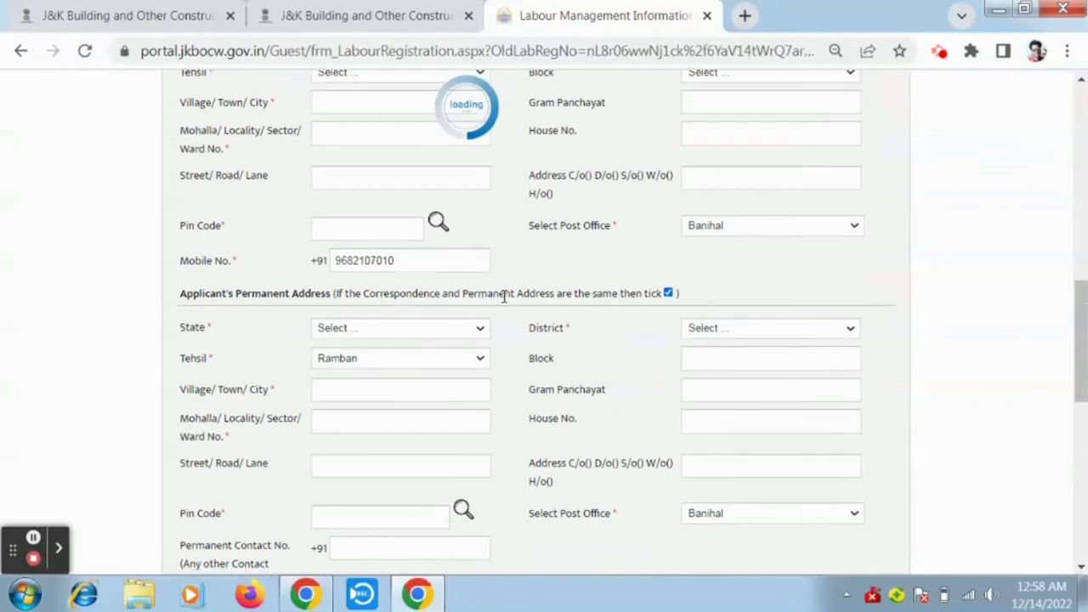
scroll(539, 228, "down", 3)
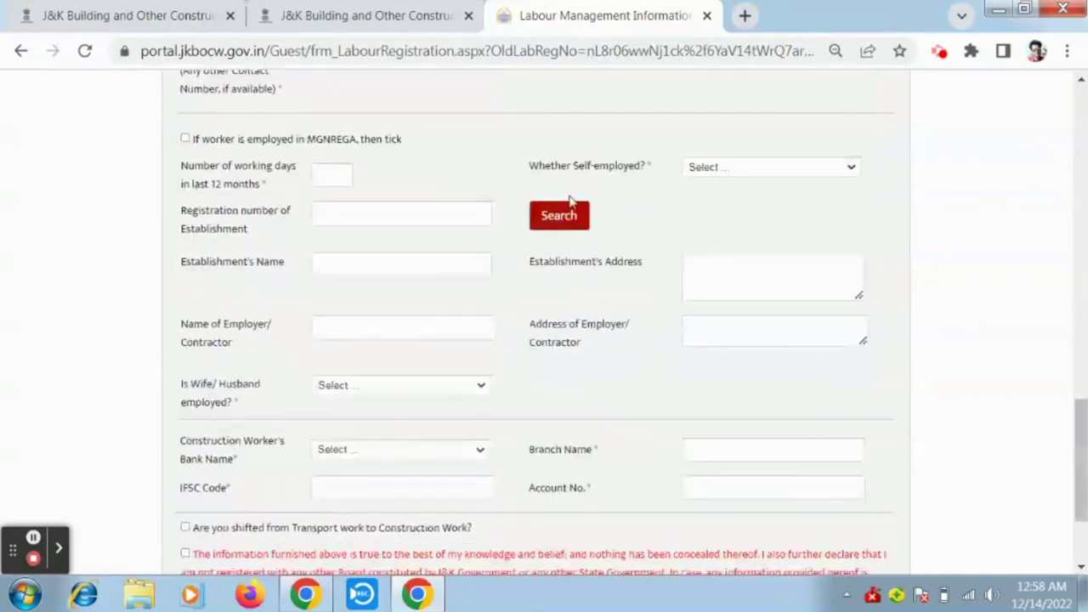
scroll(491, 239, "up", 1)
scroll(492, 239, "up", 1)
scroll(479, 286, "down", 1)
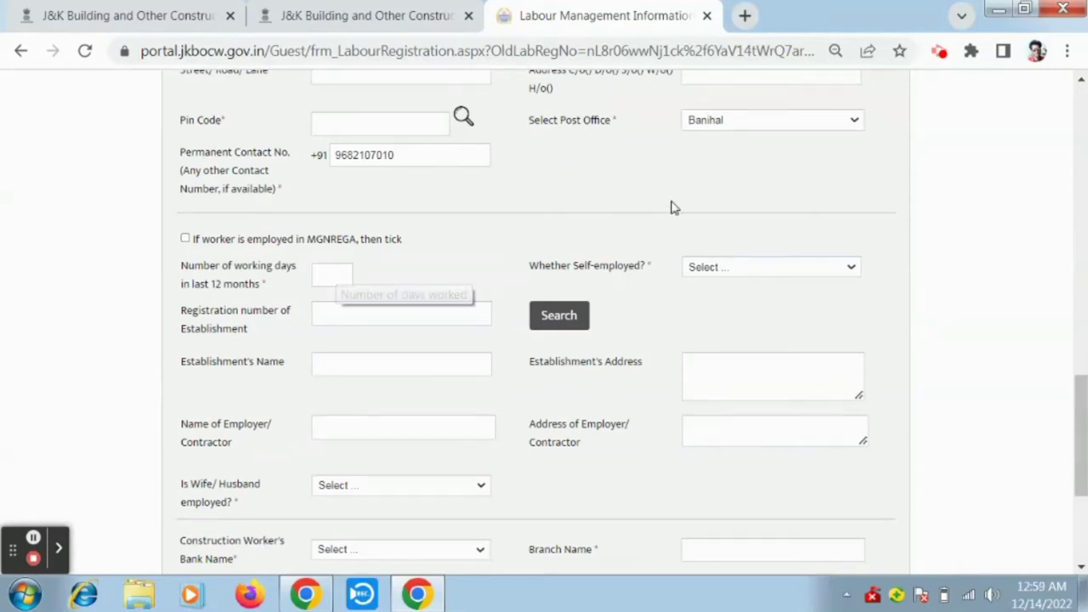
left_click(711, 267)
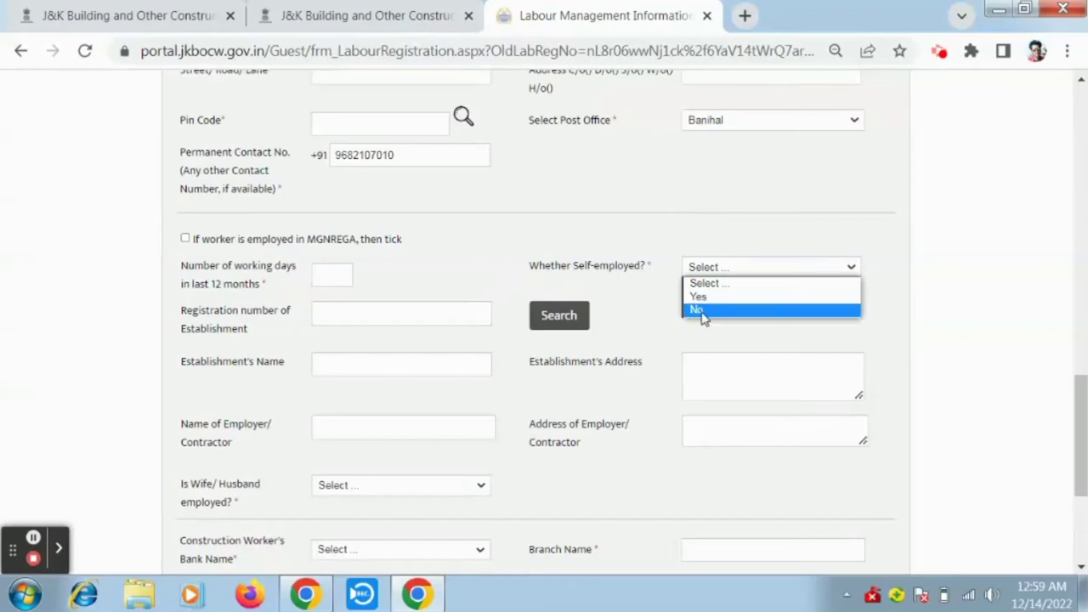
Step: Review the rest of the registration form and look through the construction worker's bank name choices without selecting one
scroll(510, 365, "down", 2)
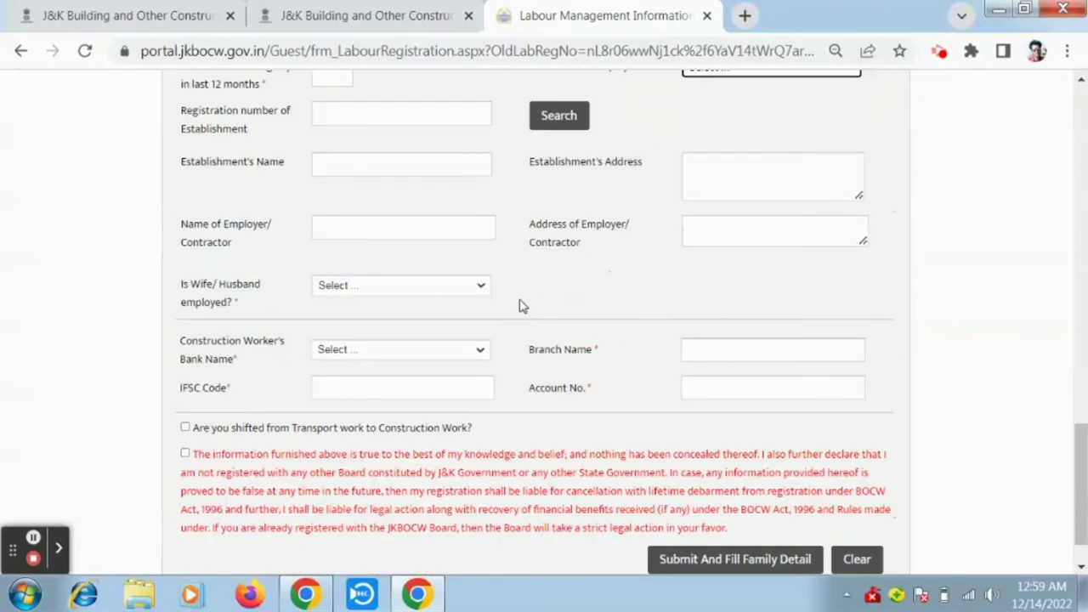
scroll(425, 349, "down", 1)
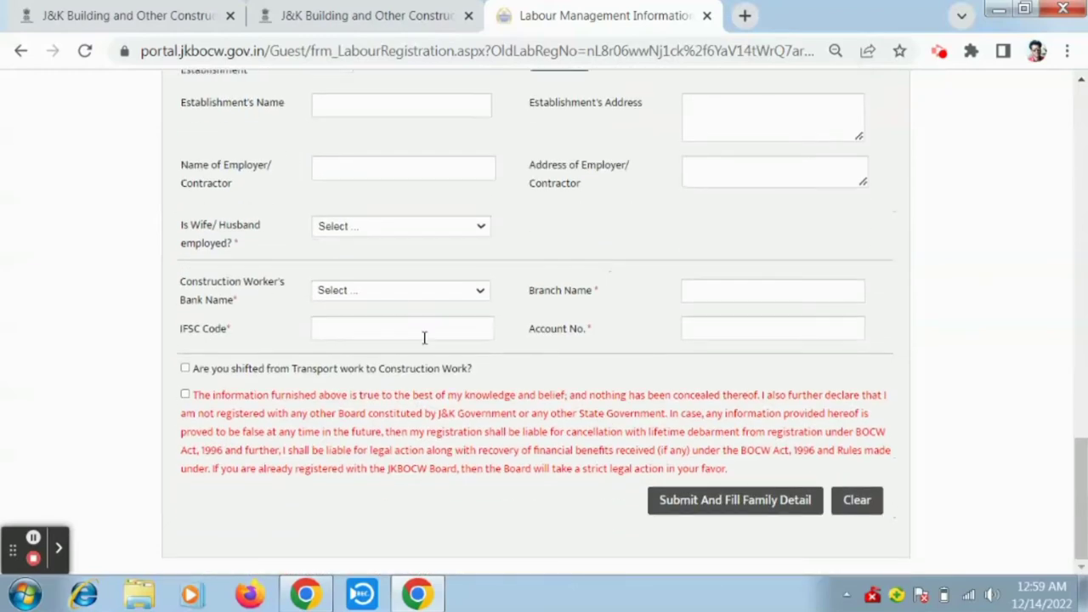
left_click(377, 297)
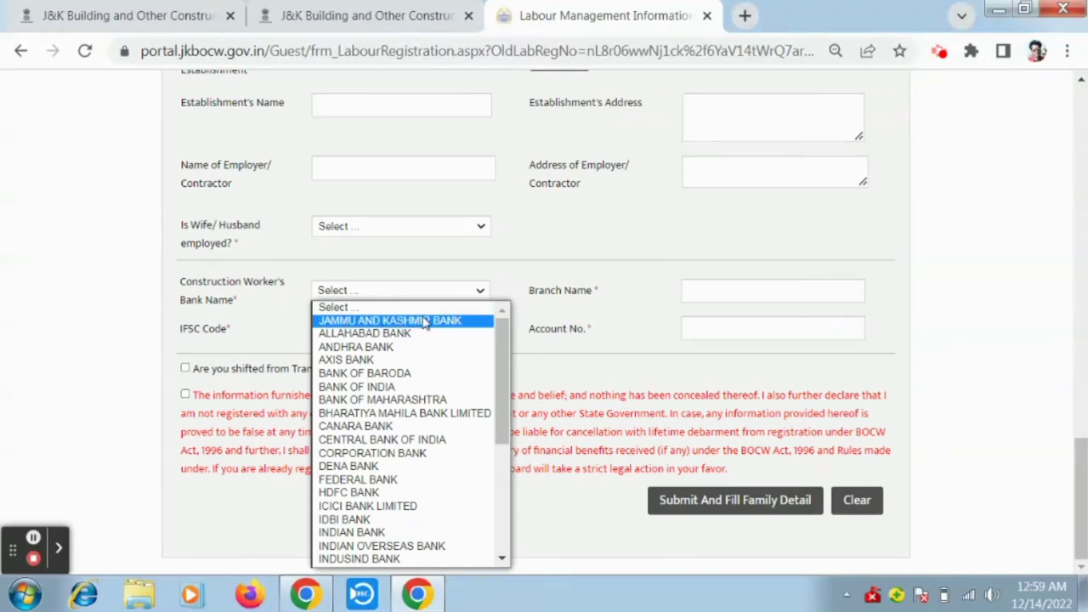
left_click(566, 271)
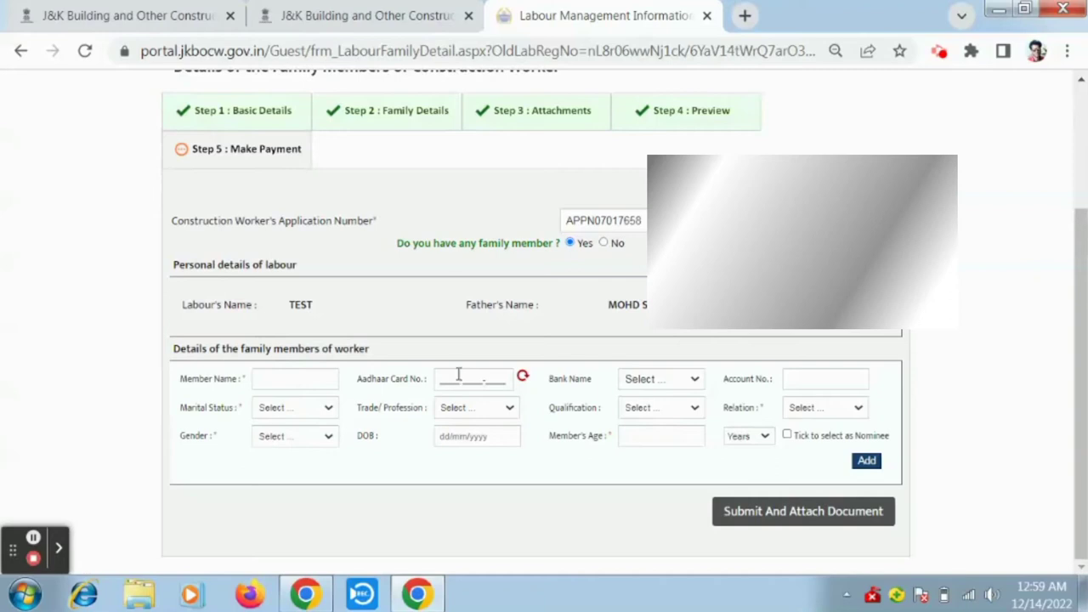
Step: Look through the family member's Marital Status and Relation choices without selecting any, and try out the nominee option
left_click(281, 412)
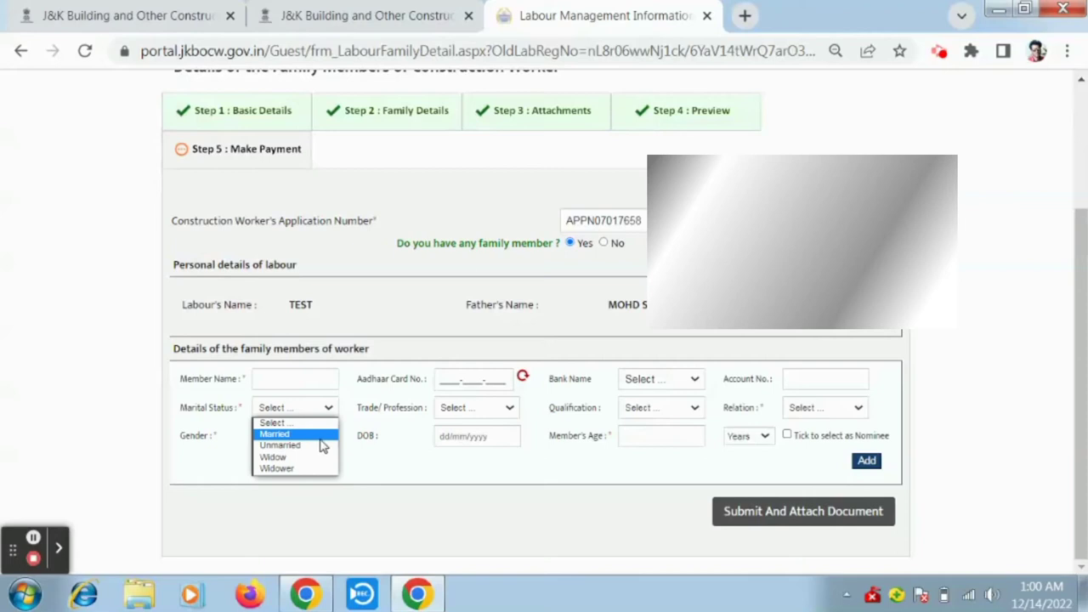
left_click(594, 422)
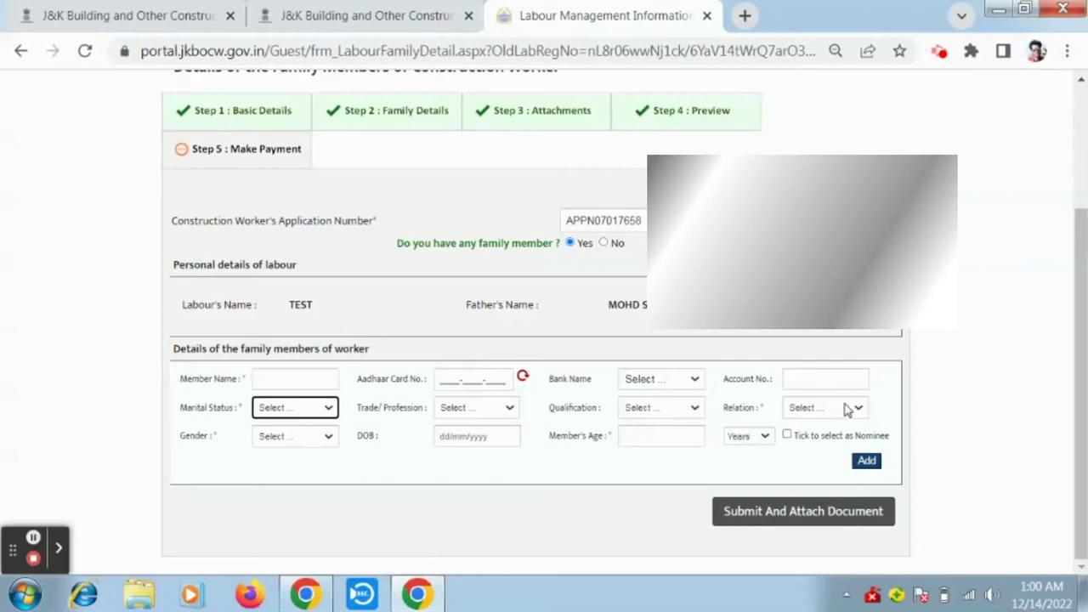
left_click(847, 410)
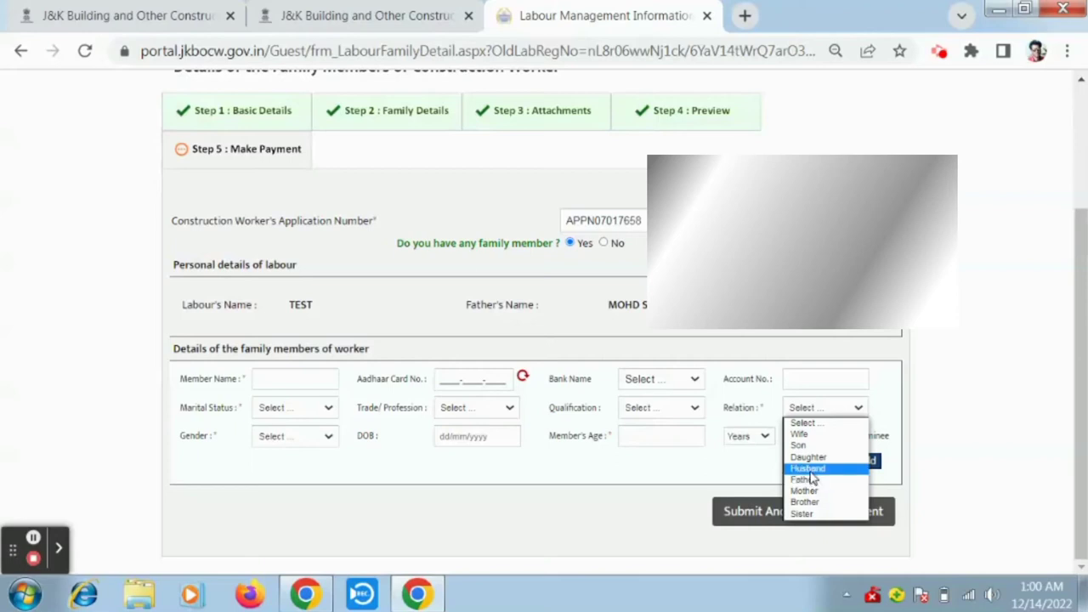
left_click(425, 514)
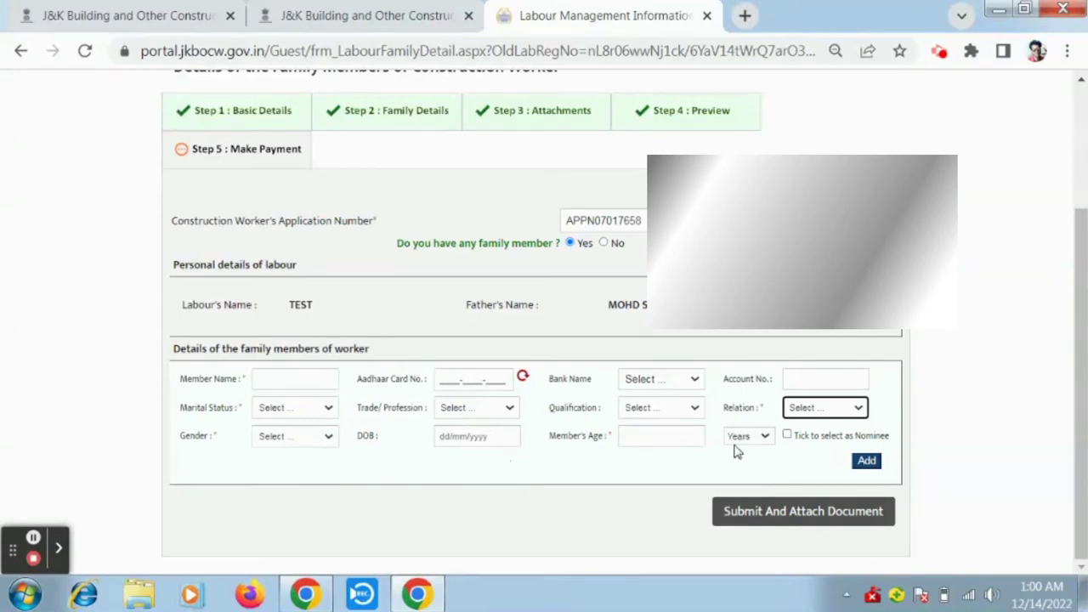
left_click(789, 435)
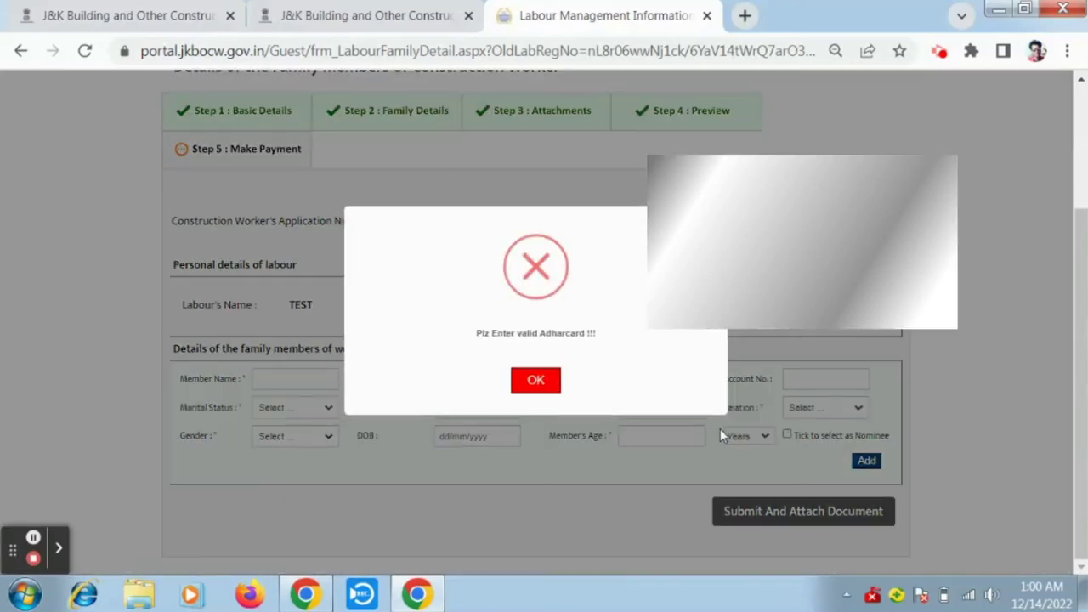
left_click(549, 383)
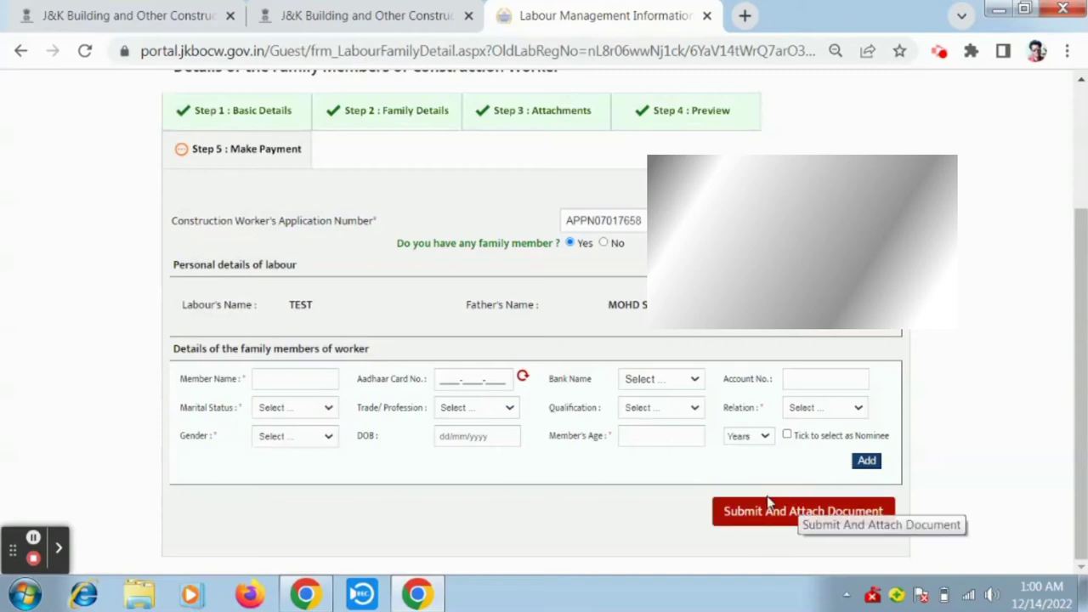
Step: Submit the family details and the enclosed records to reach the registration preview
left_click(800, 523)
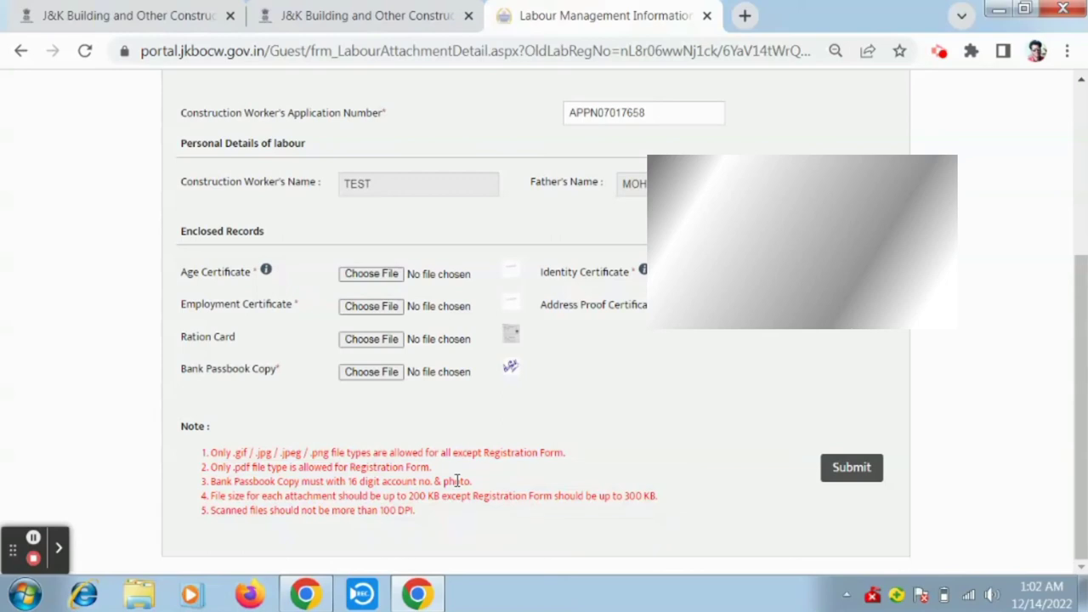
left_click(851, 467)
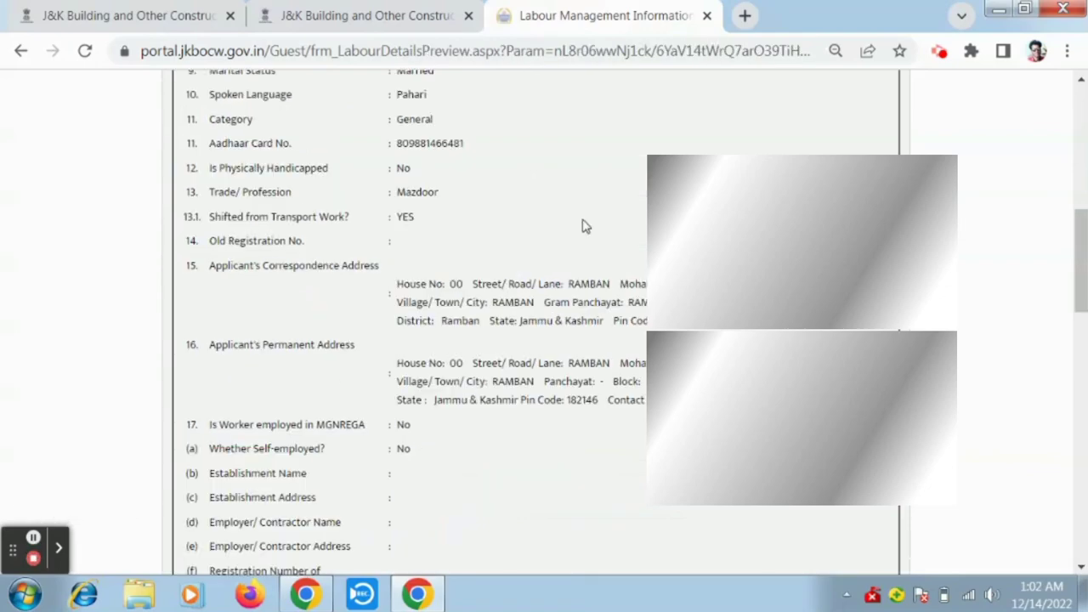
Step: Review the worker's personal, address and employment details in the registration form preview
scroll(583, 226, "up", 3)
scroll(536, 324, "up", 3)
scroll(536, 323, "down", 10)
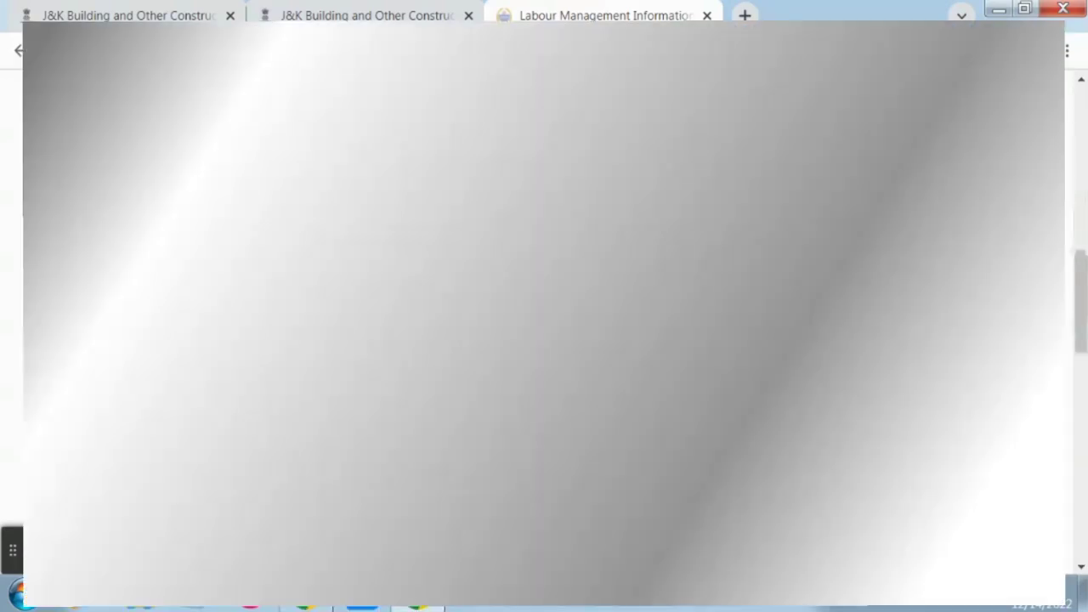
scroll(544, 306, "down", 8)
scroll(544, 306, "up", 15)
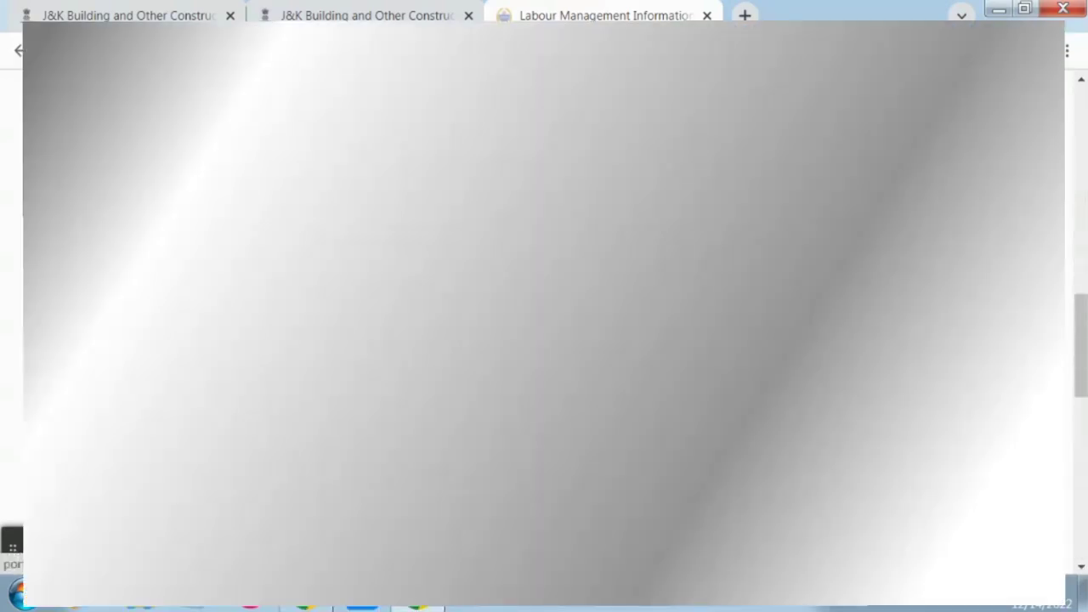
scroll(545, 306, "up", 3)
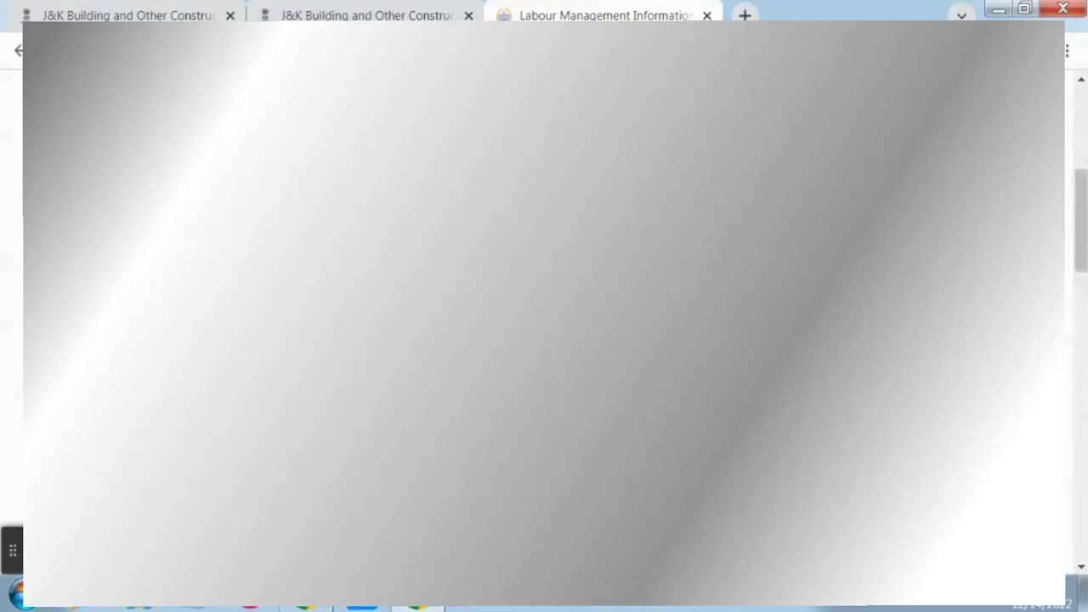
scroll(632, 279, "up", 4)
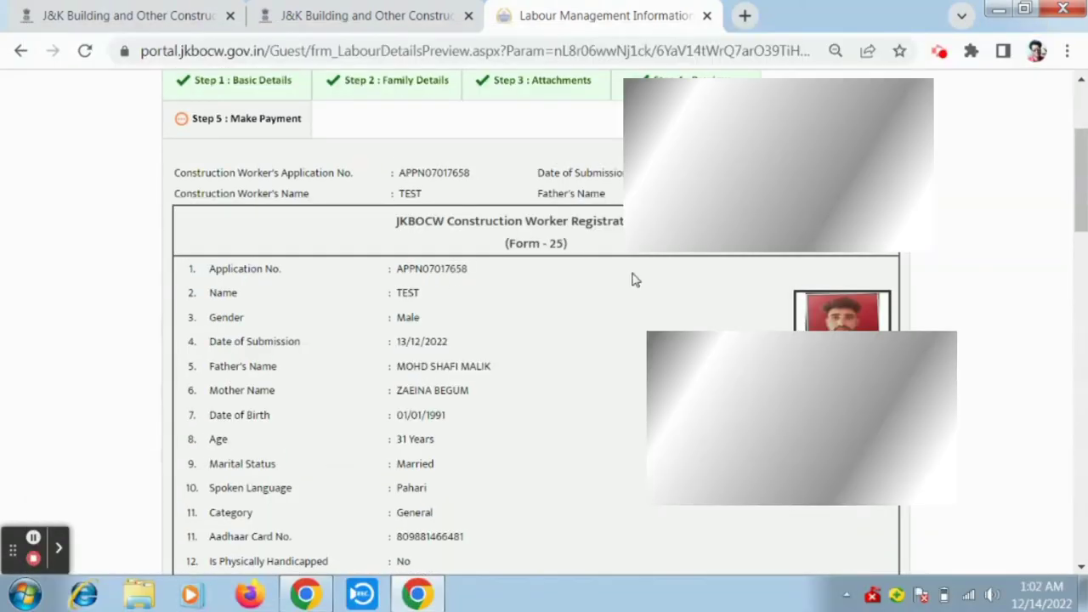
Step: Open the Make Payment stage and confirm the online payment for Labour Registration
left_click(286, 219)
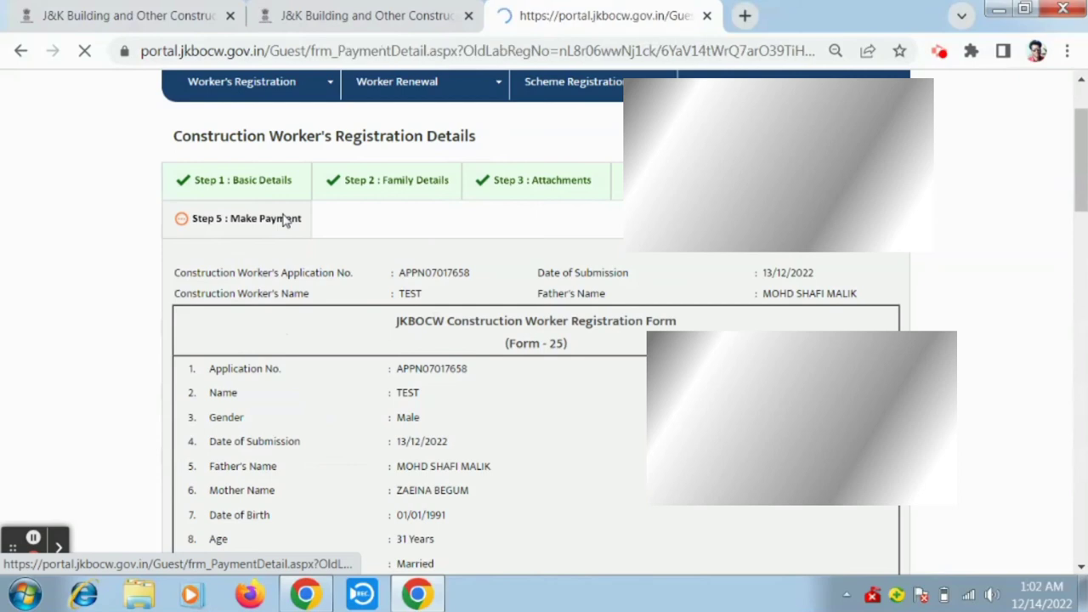
scroll(452, 330, "down", 1)
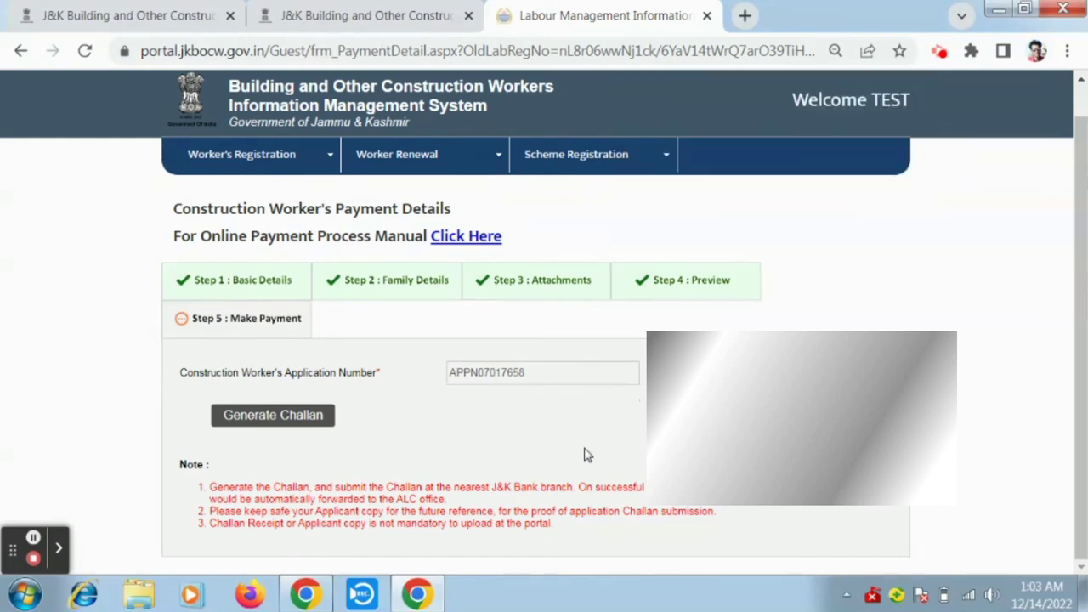
left_click(721, 416)
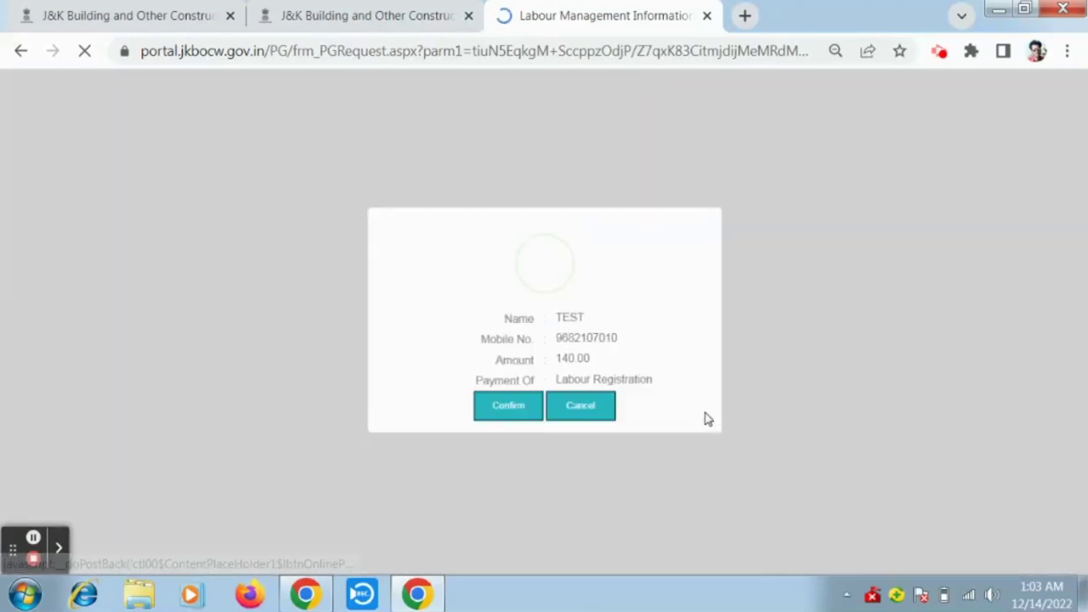
left_click(510, 433)
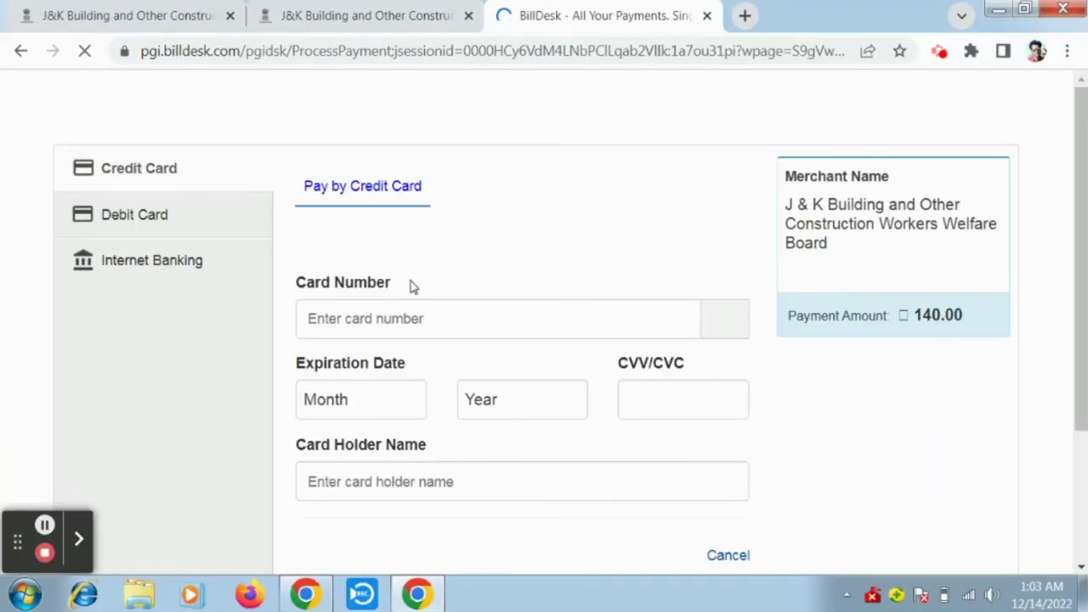
Step: Examine the payment gateway page, including its credit card, debit card and internet banking options and the card detail fields
scroll(440, 312, "down", 1)
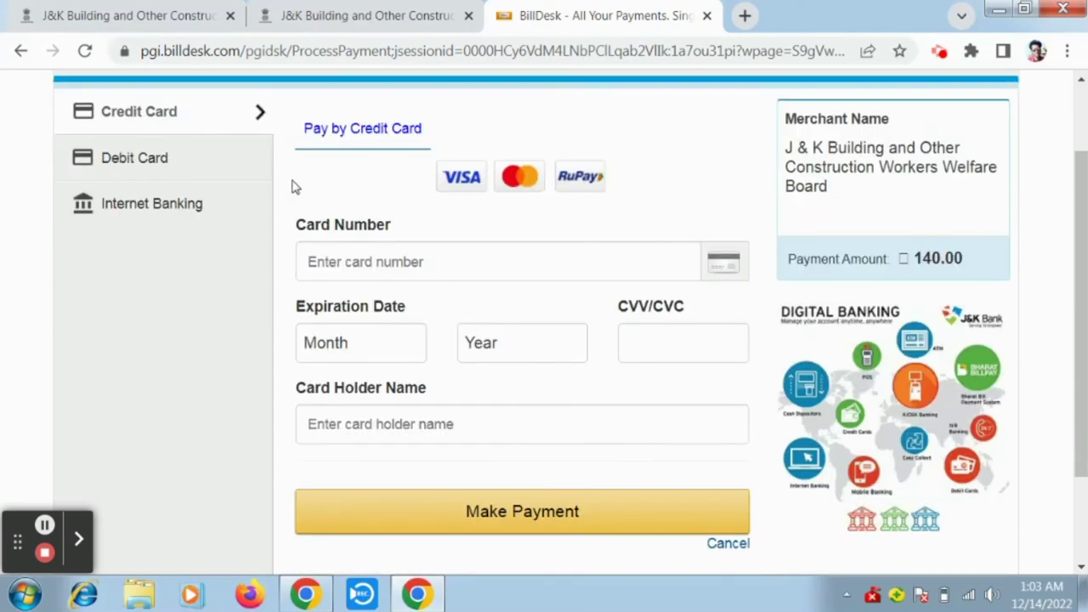
scroll(268, 176, "up", 1)
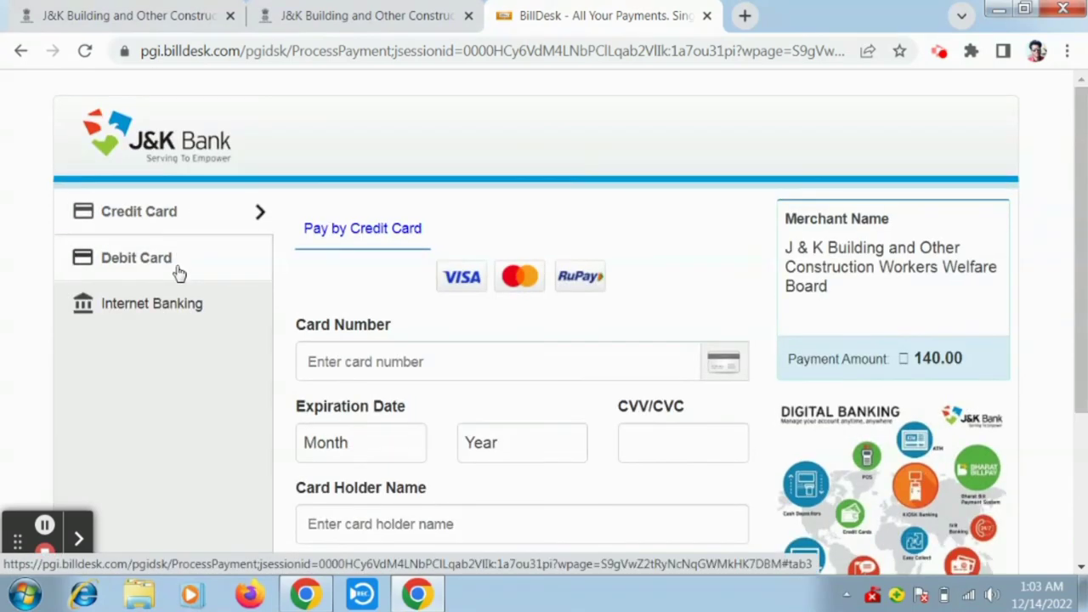
scroll(399, 277, "down", 2)
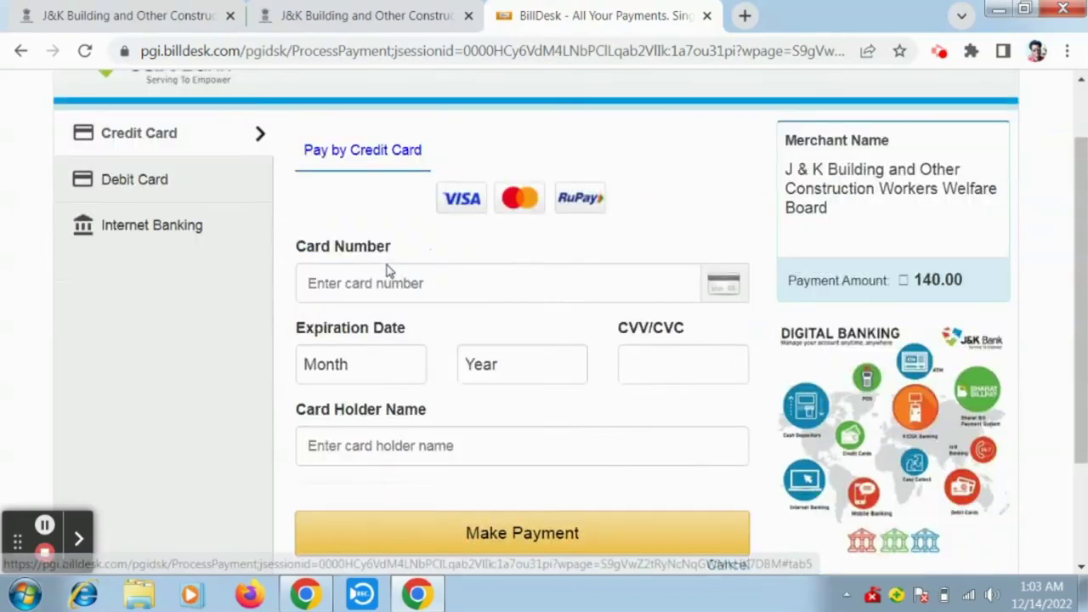
scroll(416, 294, "down", 1)
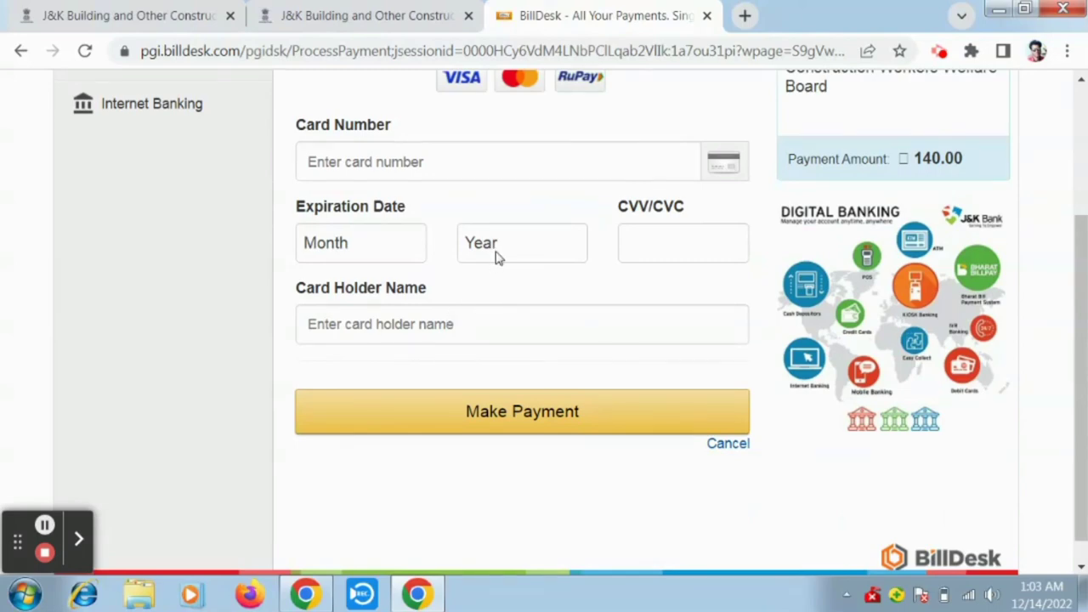
scroll(496, 255, "up", 3)
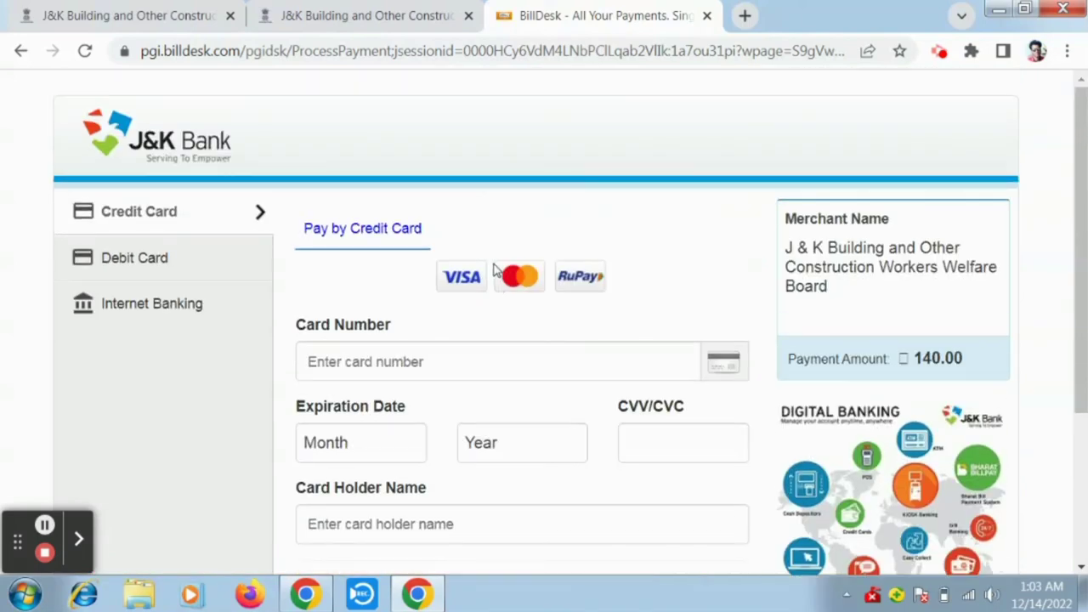
left_click(417, 12)
left_click(522, 17)
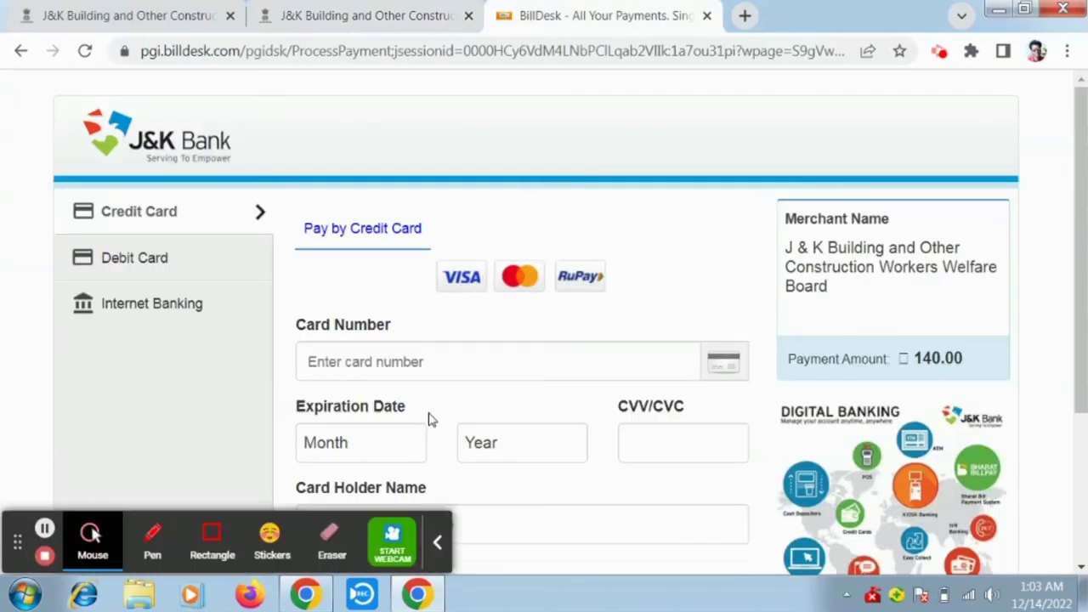
left_click(436, 545)
scroll(439, 395, "down", 1)
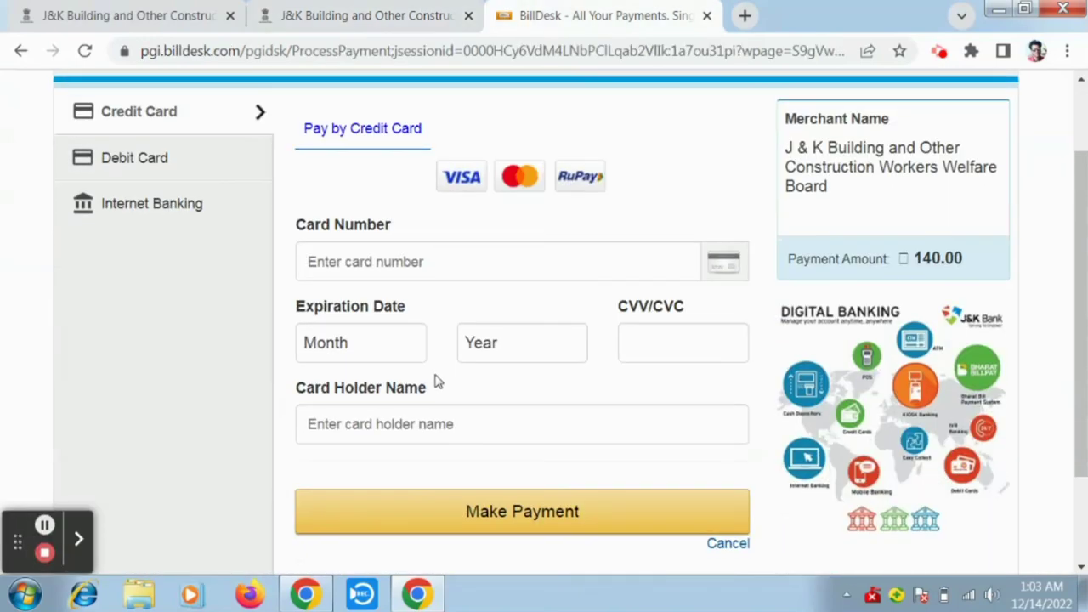